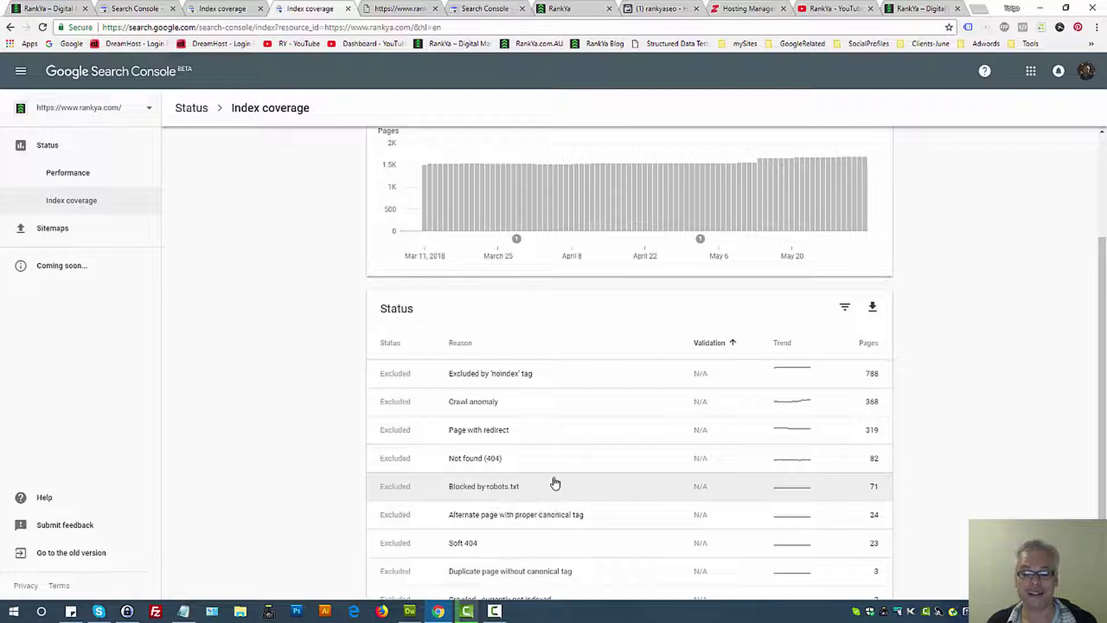
Open the Blocked by robots.txt report and show page details for the /2017/05/18/ example URL.
scroll(555, 483, up, 3)
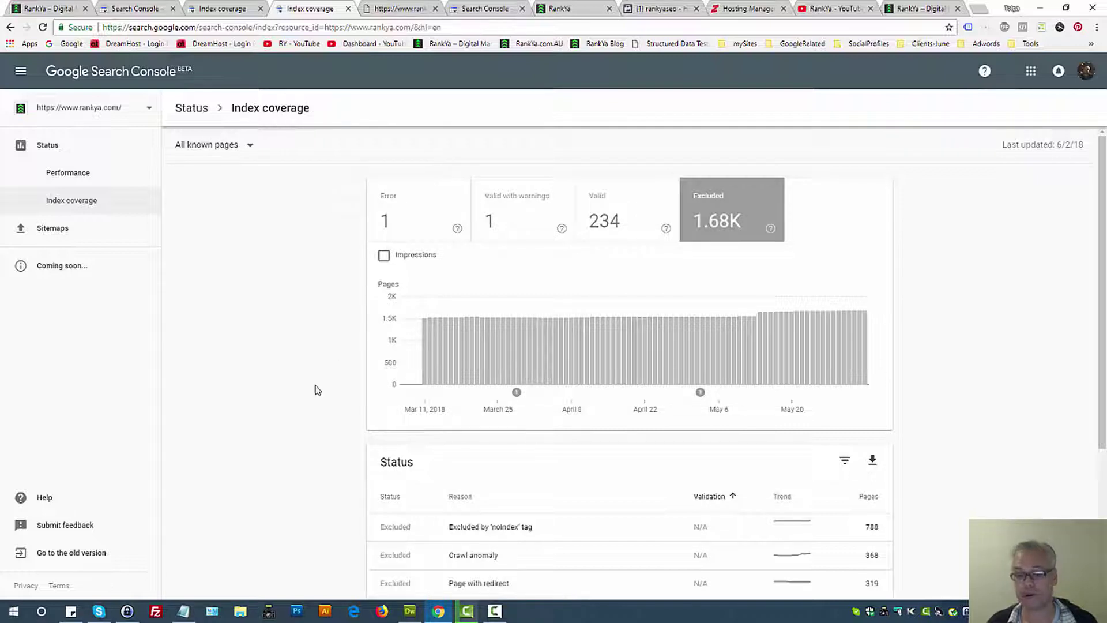
scroll(317, 392, down, 3)
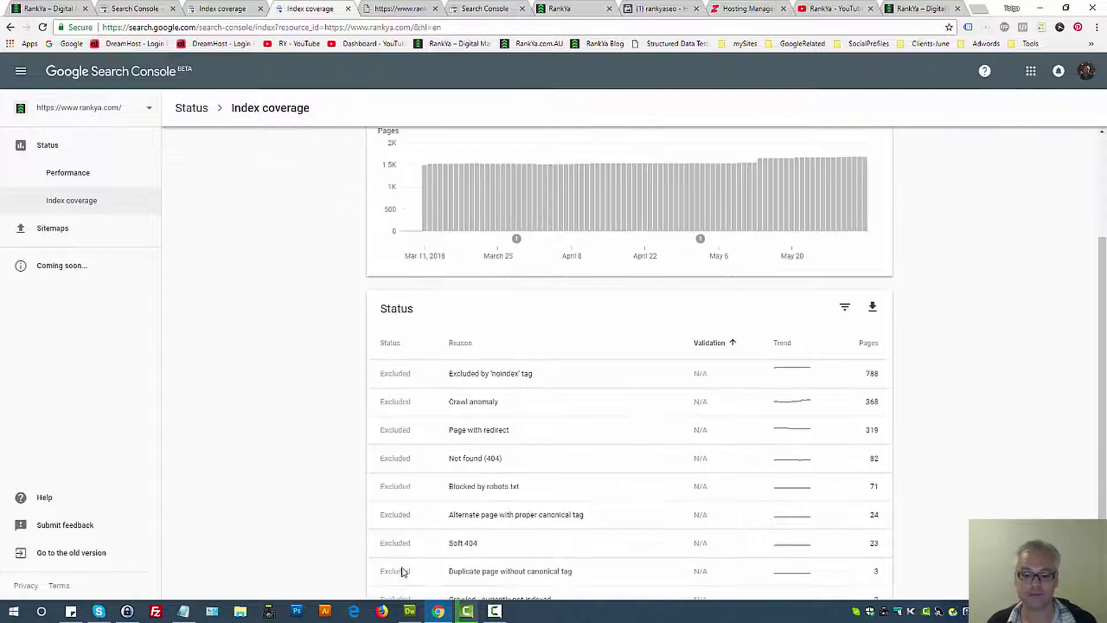
click(486, 489)
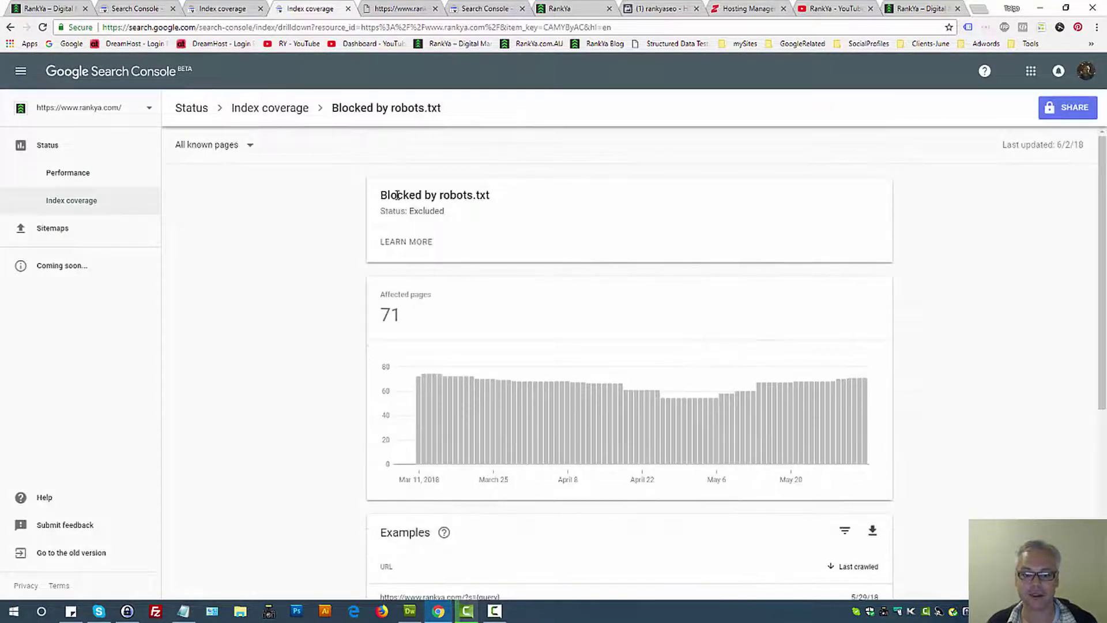
scroll(330, 419, down, 5)
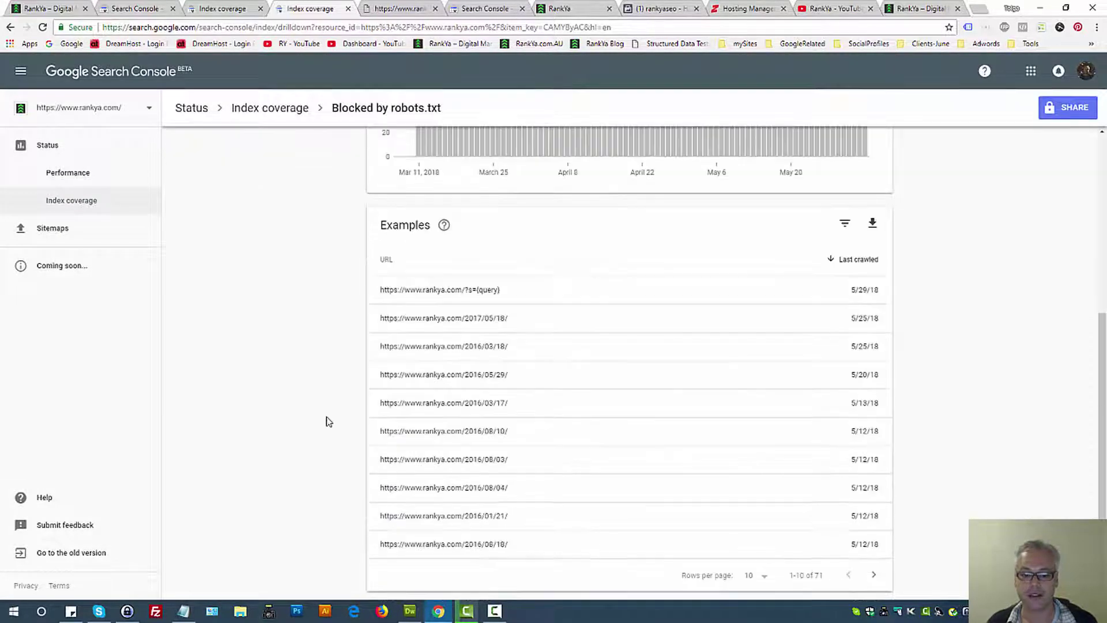
click(468, 325)
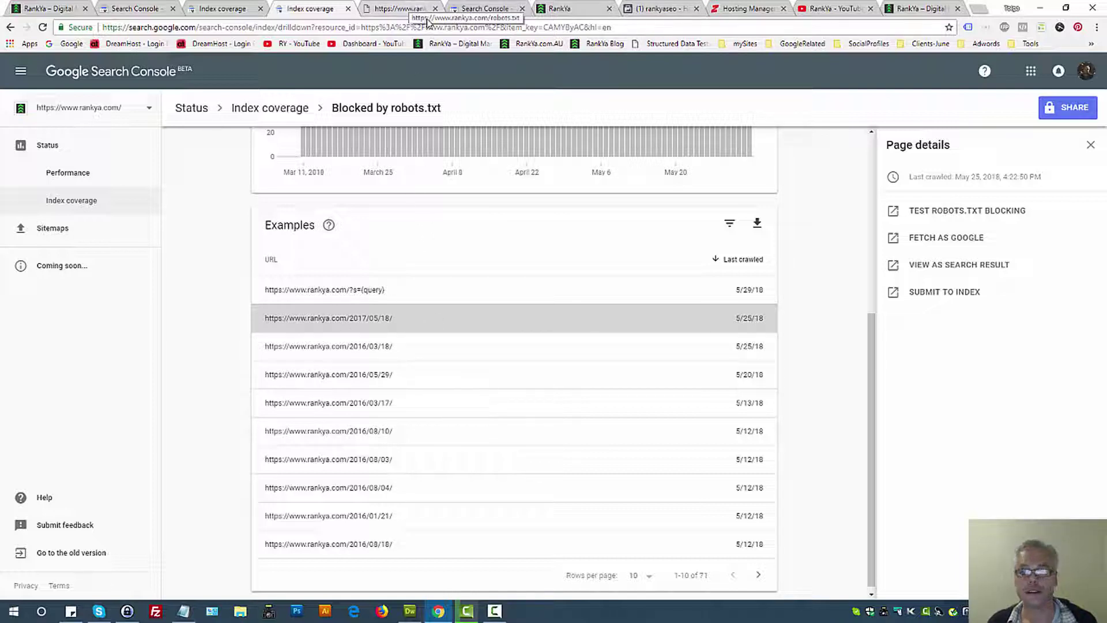
click(400, 8)
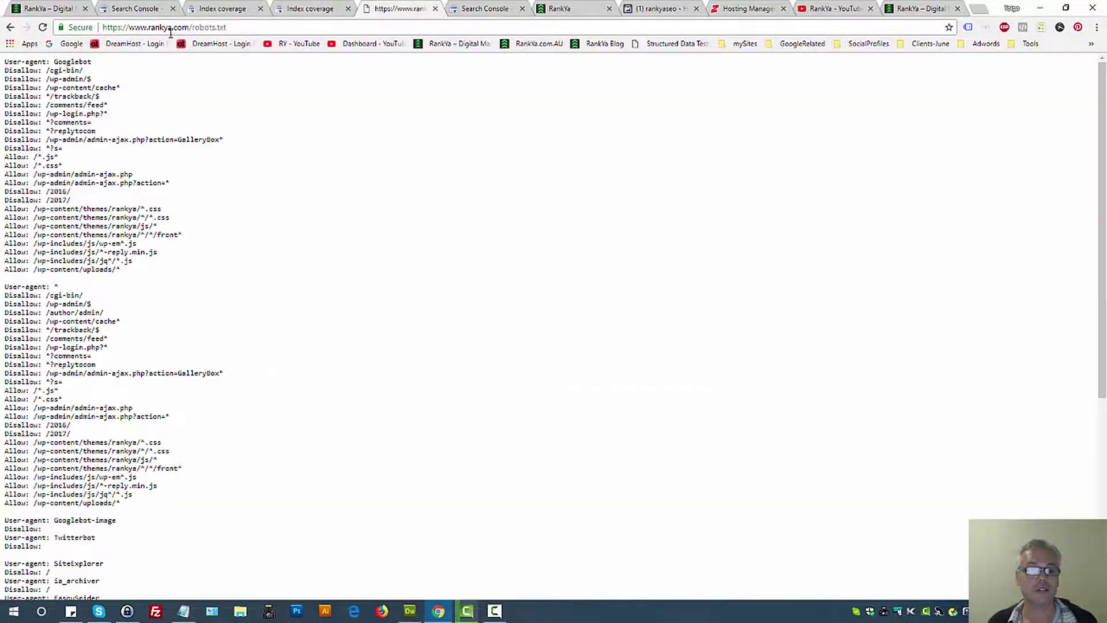
drag(222, 21, 252, 22)
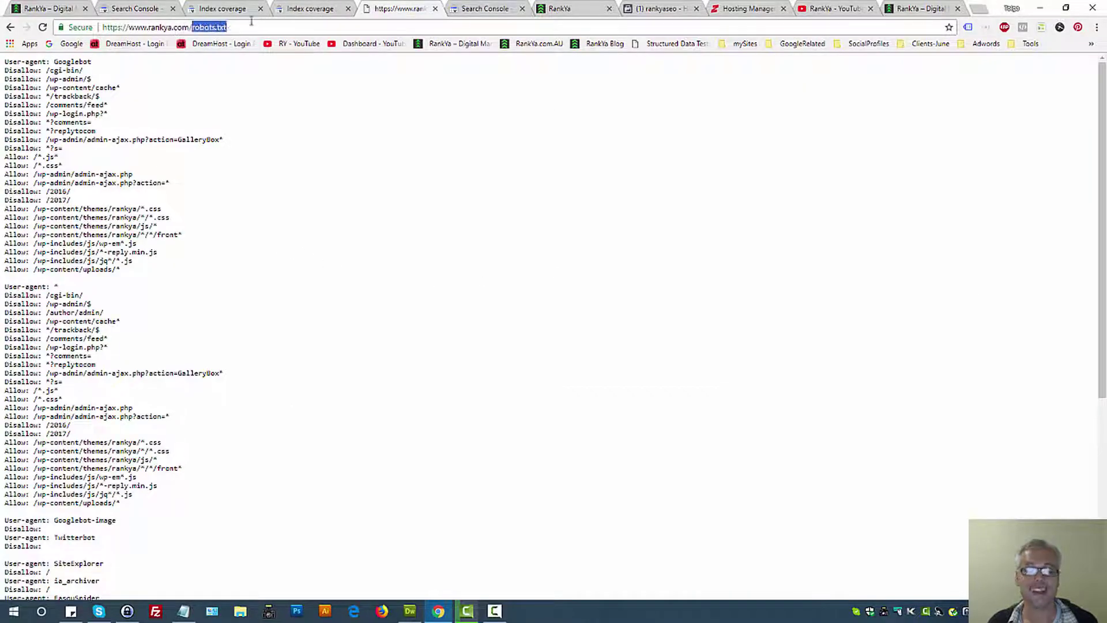
triple_click(144, 161)
click(387, 179)
click(327, 8)
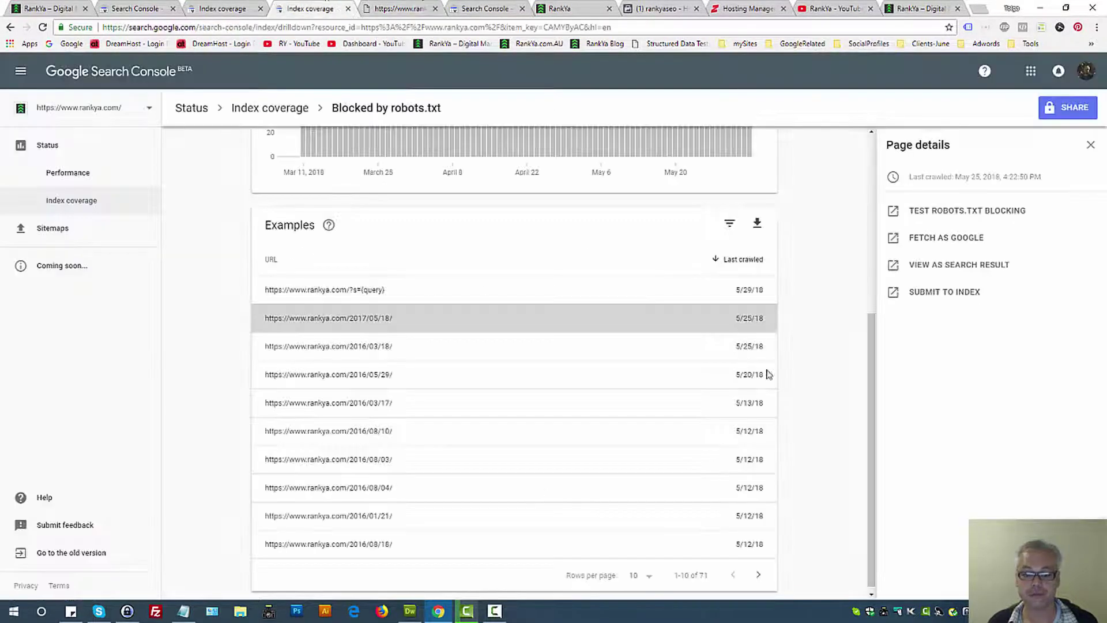
Delete the Disallow: /2017/ rule in the robots.txt Tester and test the 2017/05/18 URL.
click(931, 215)
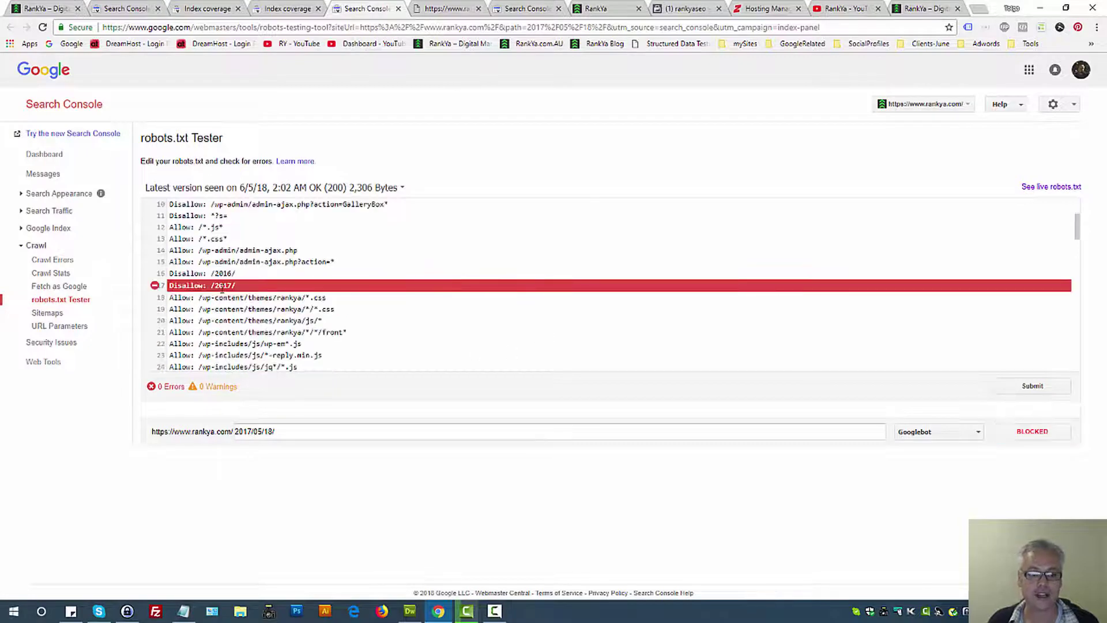
triple_click(222, 286)
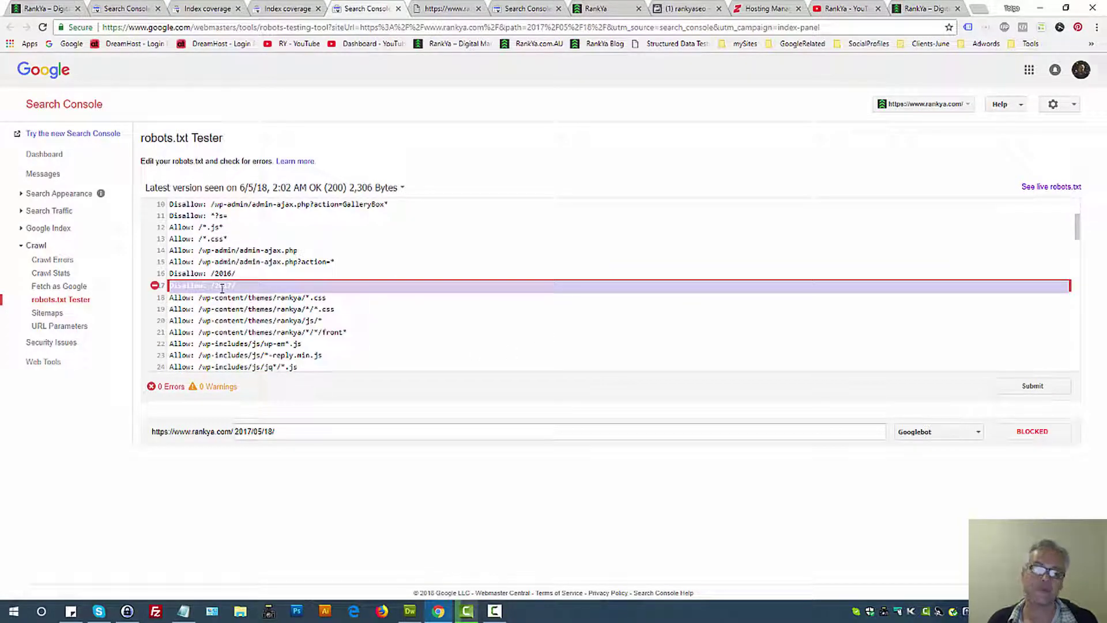
click(226, 288)
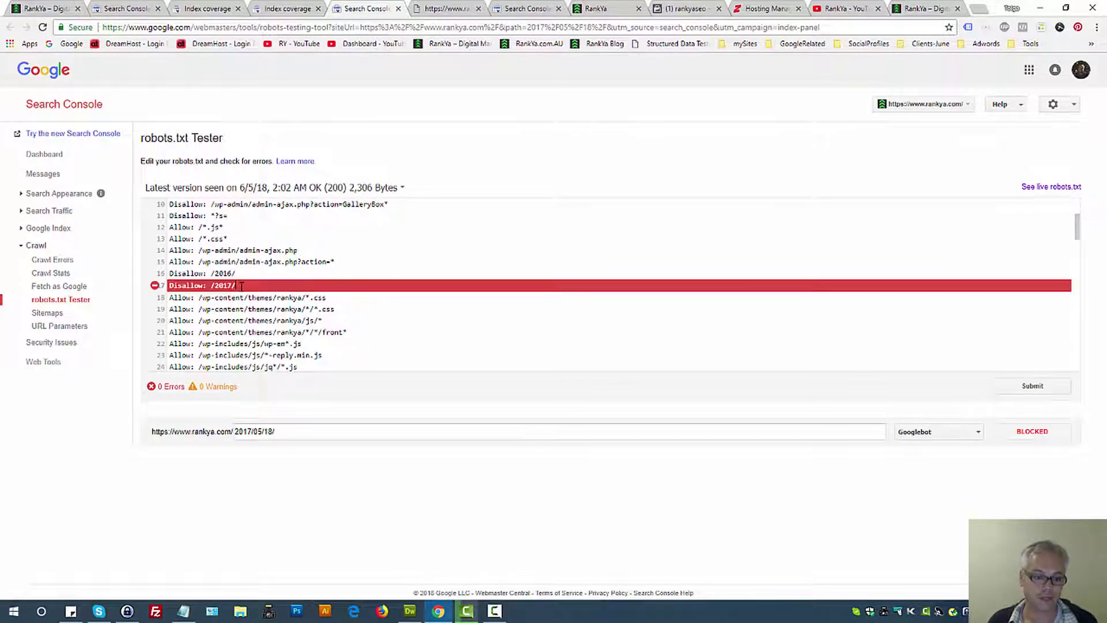
drag(238, 286, 159, 285)
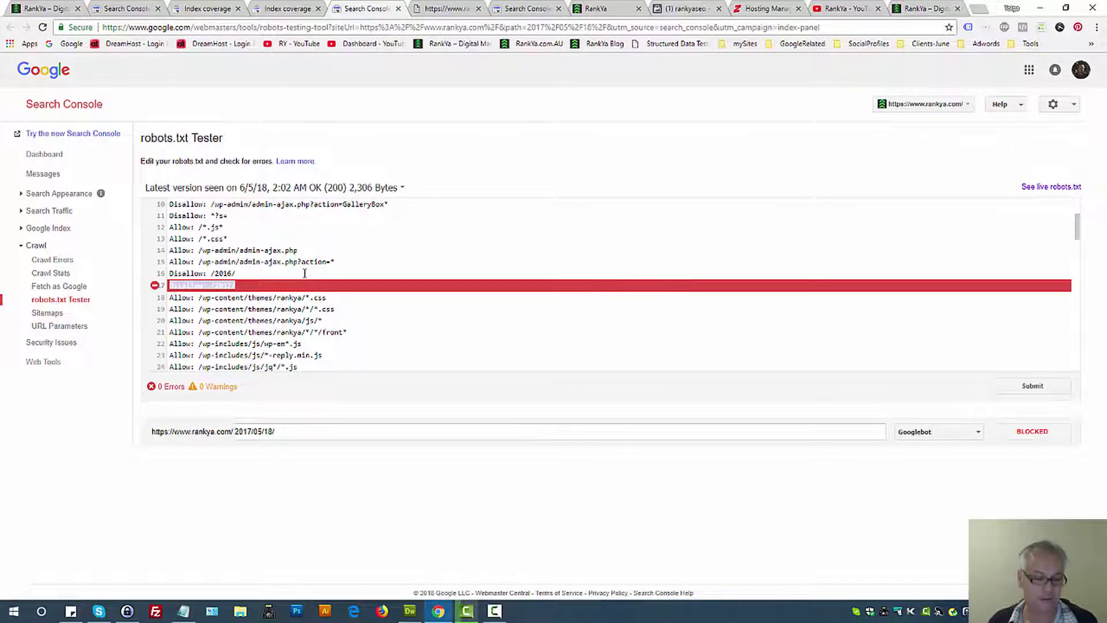
key(Delete)
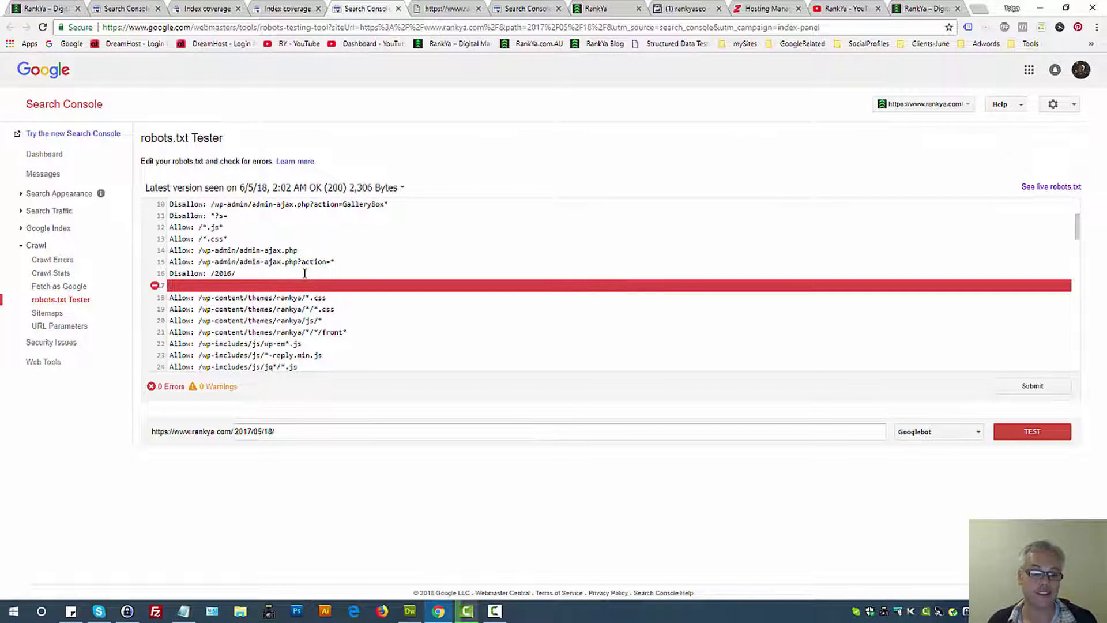
click(1025, 443)
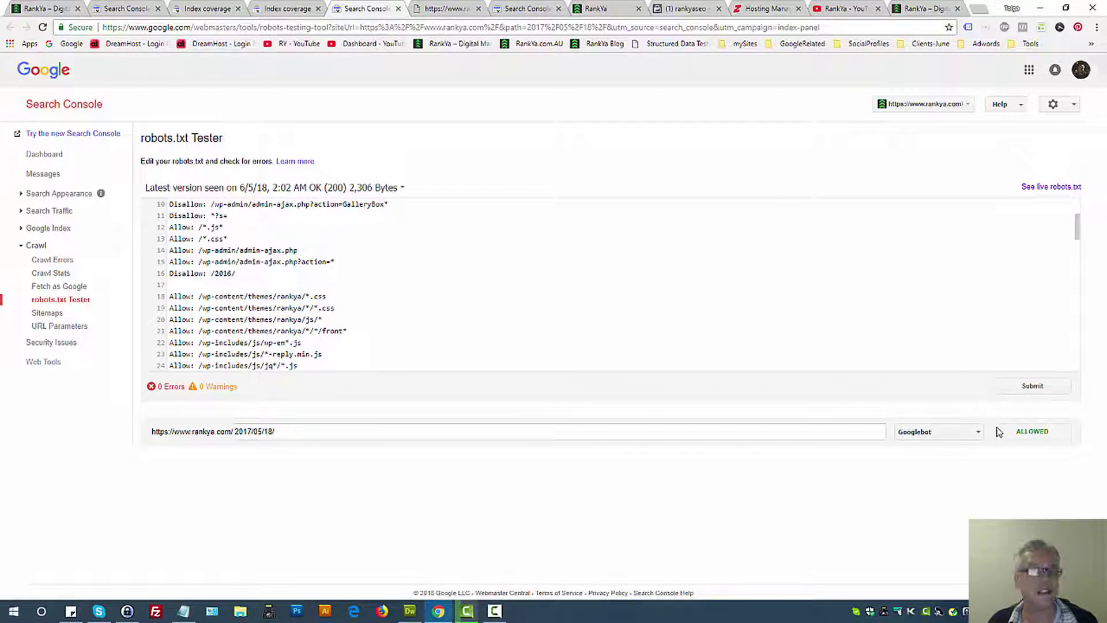
Remove the leftover empty line 17 and copy the entire edited robots.txt text.
key(Delete)
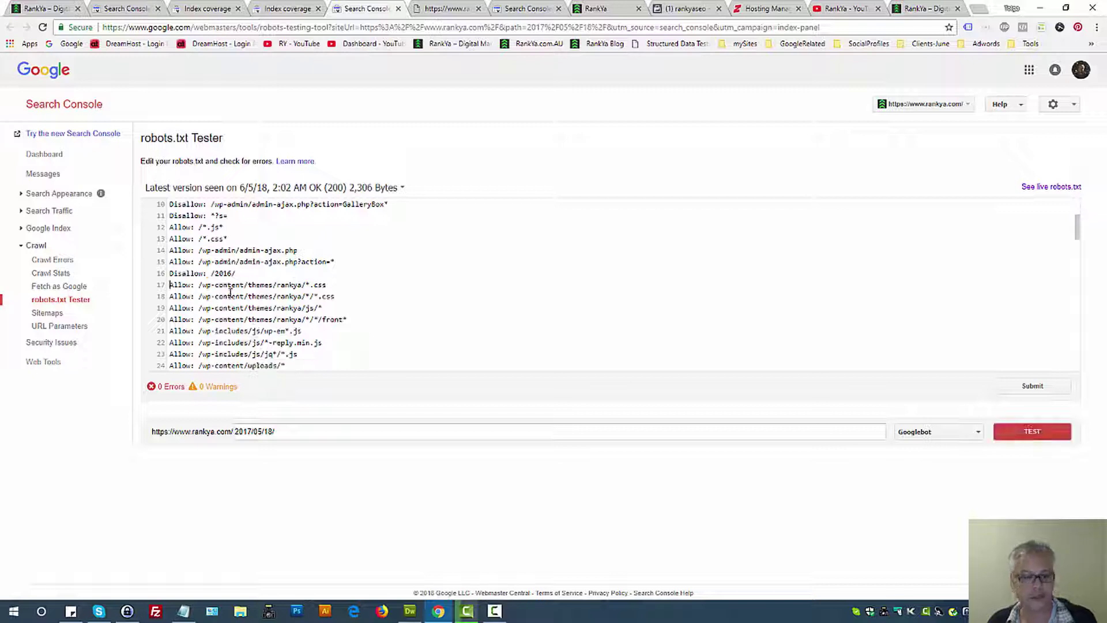
right_click(301, 274)
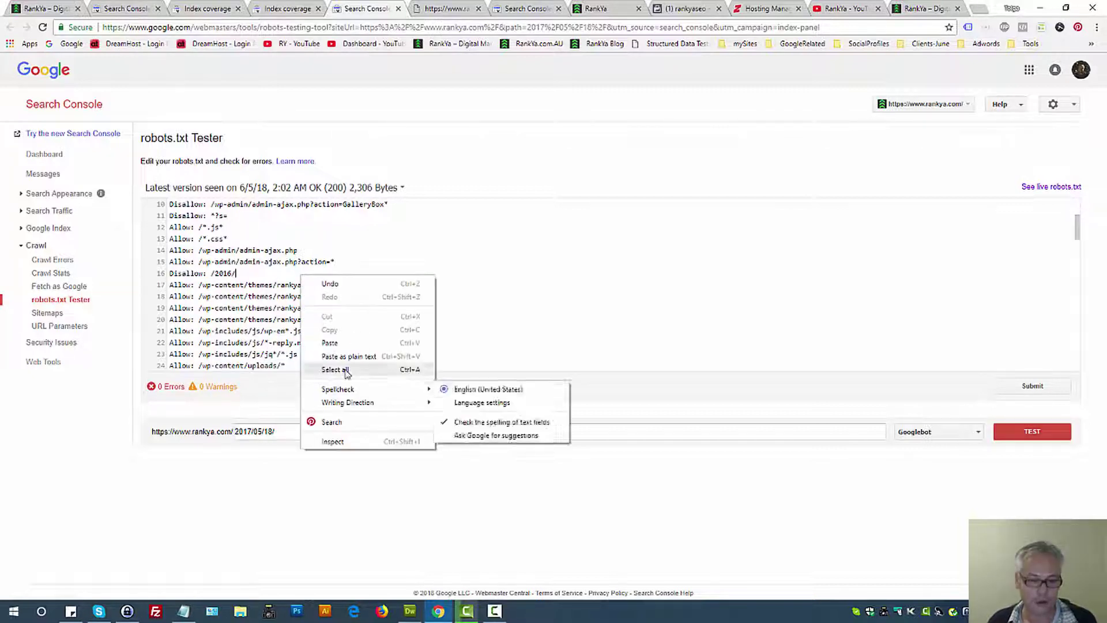
click(282, 271)
key(ctrl+a)
right_click(275, 269)
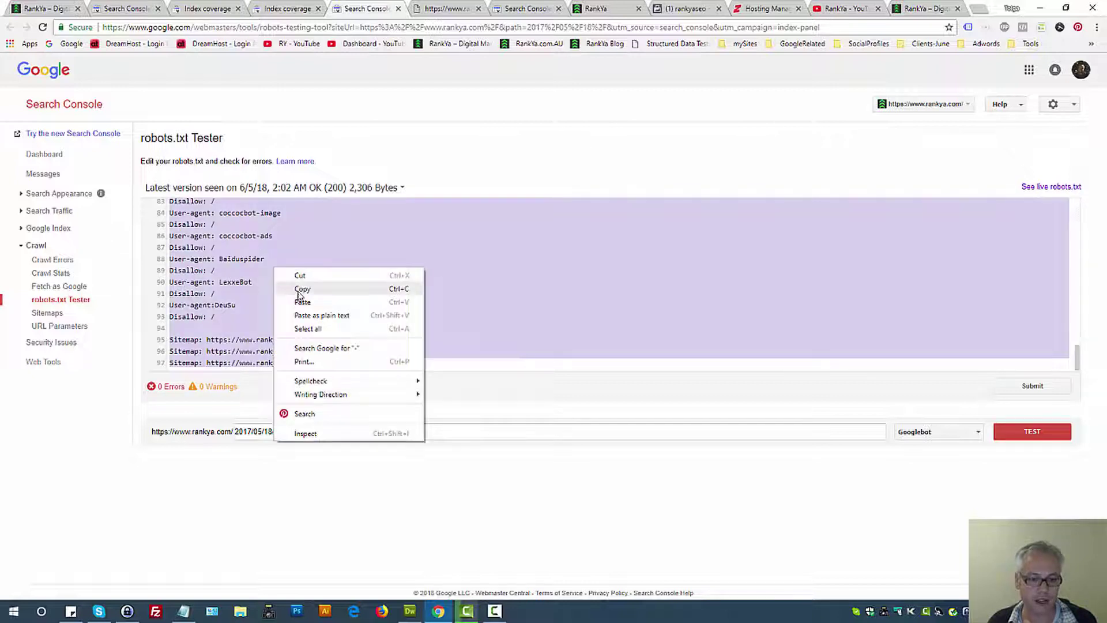
click(299, 290)
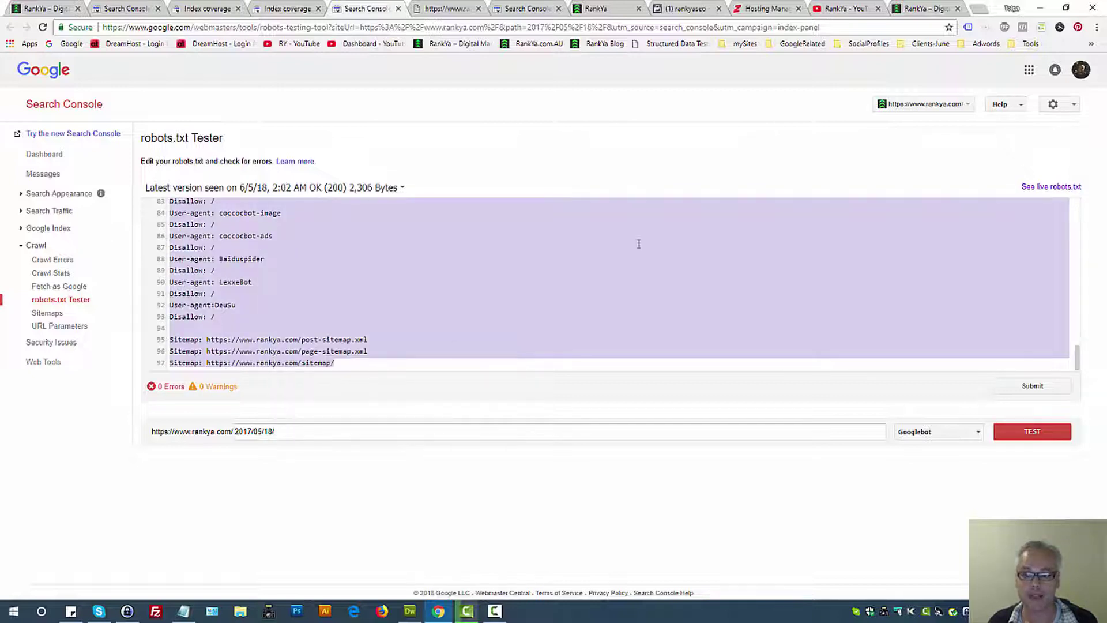
click(743, 8)
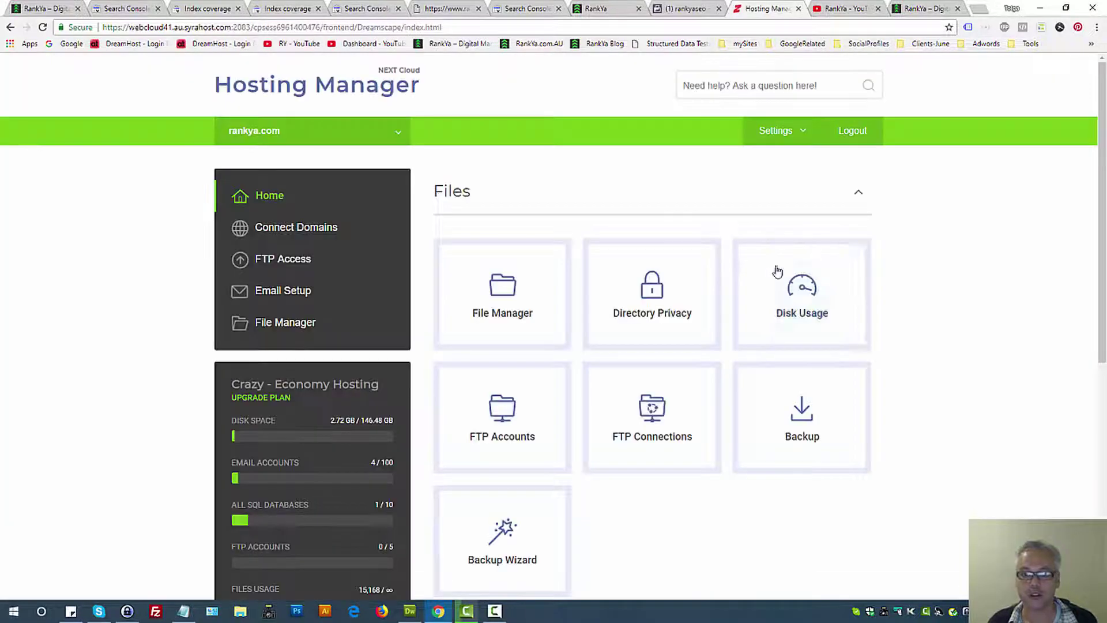
Open File Manager at public_html and download a backup copy of robots.txt.
click(526, 310)
click(381, 326)
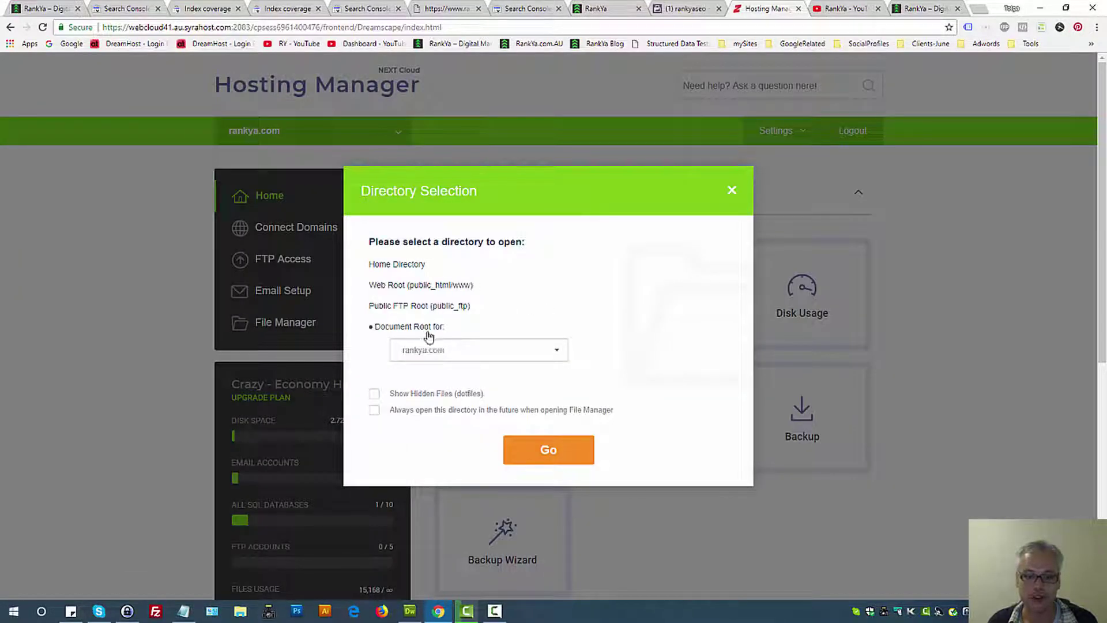
click(518, 449)
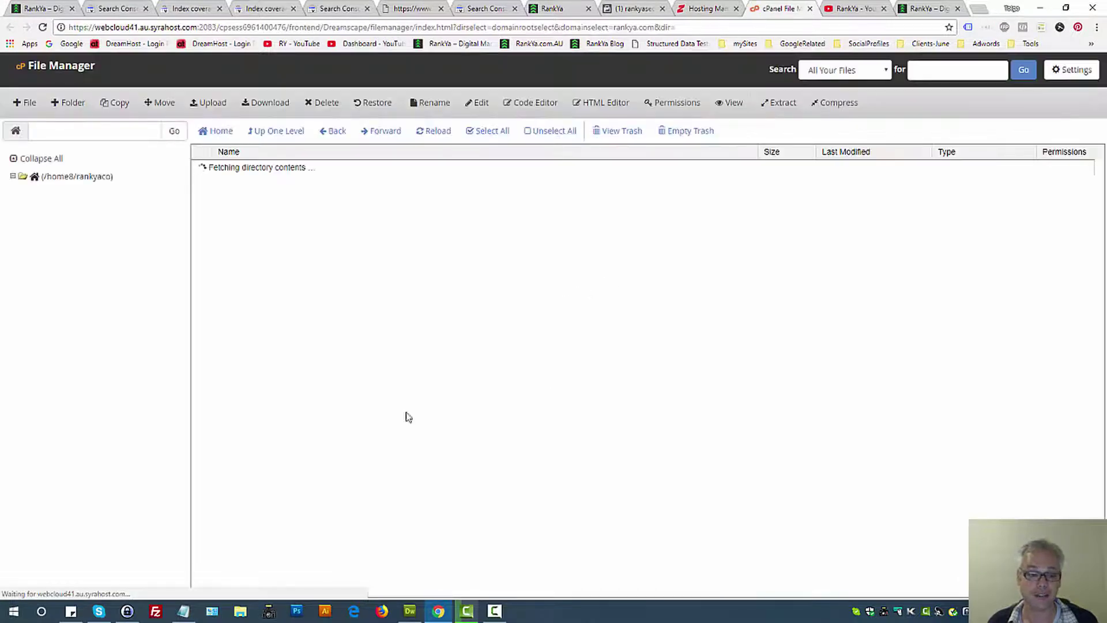
double_click(202, 310)
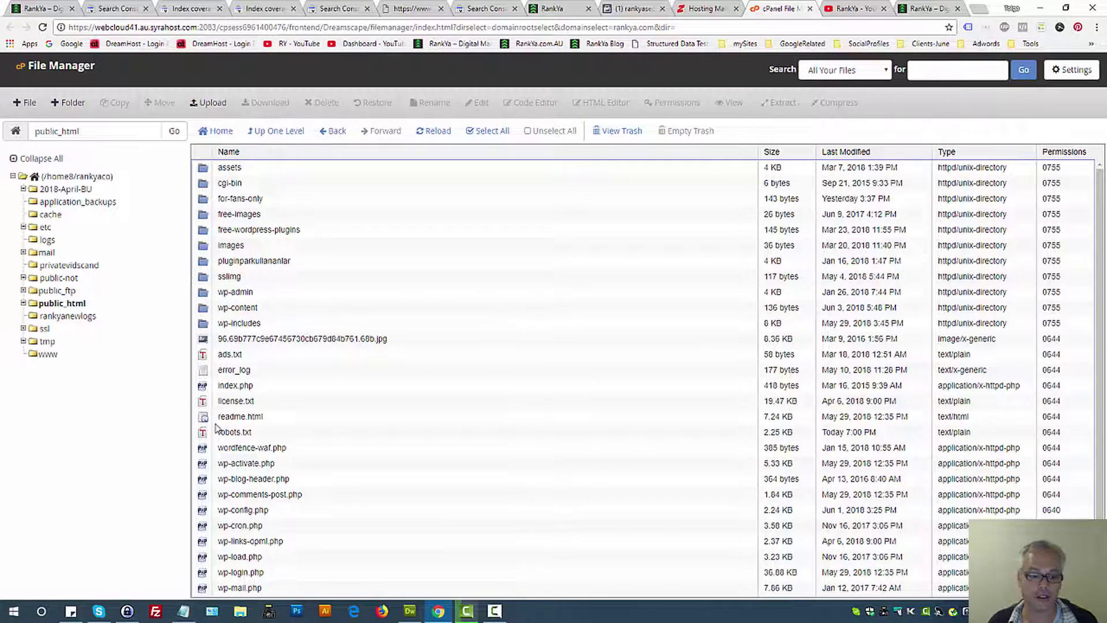
right_click(201, 433)
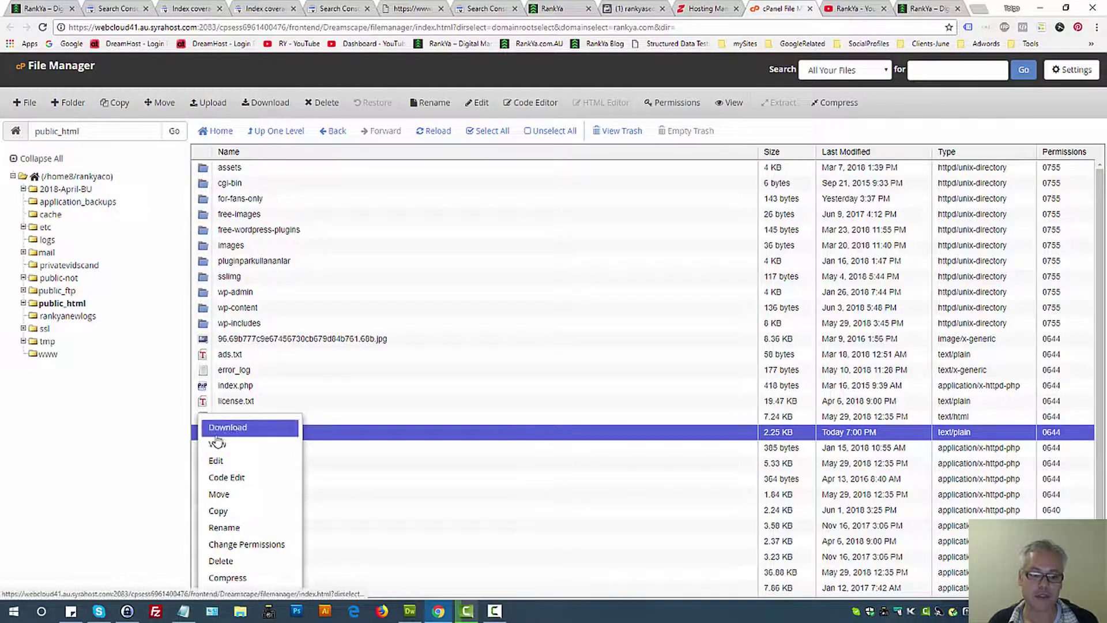
click(216, 435)
Edit robots.txt, clearing its old contents and pasting in the revised version.
right_click(206, 431)
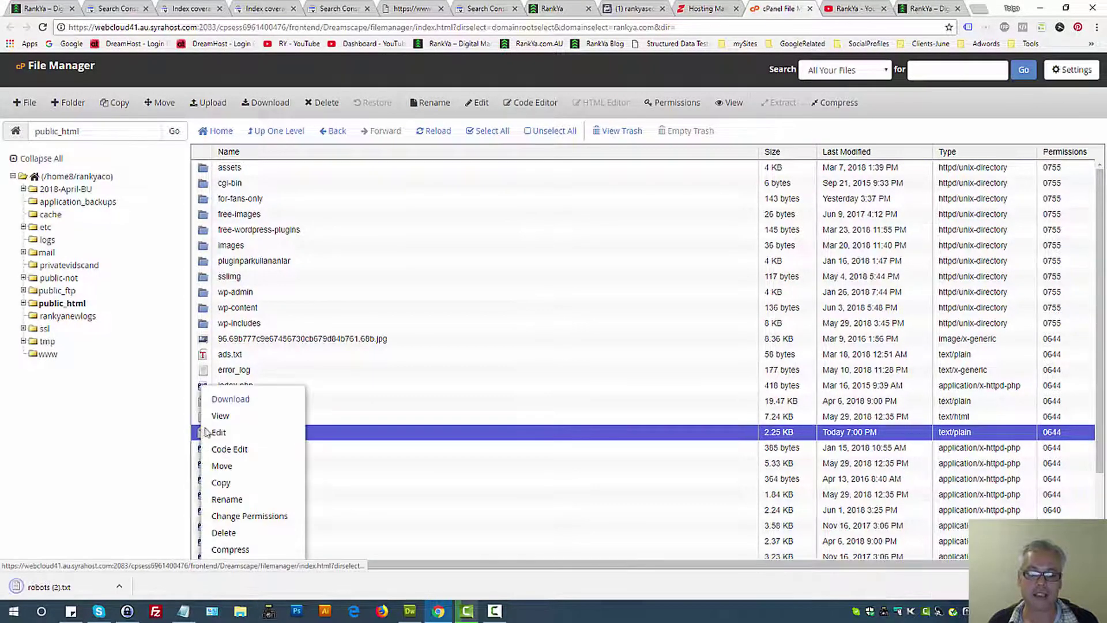
click(214, 432)
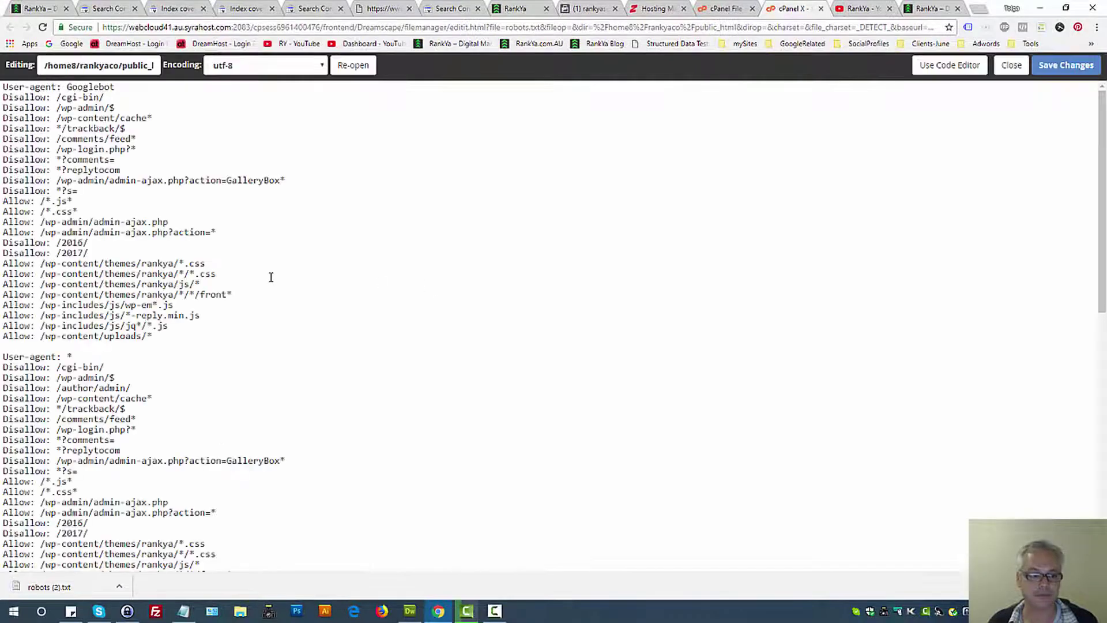
click(266, 329)
key(ctrl+a)
key(Delete)
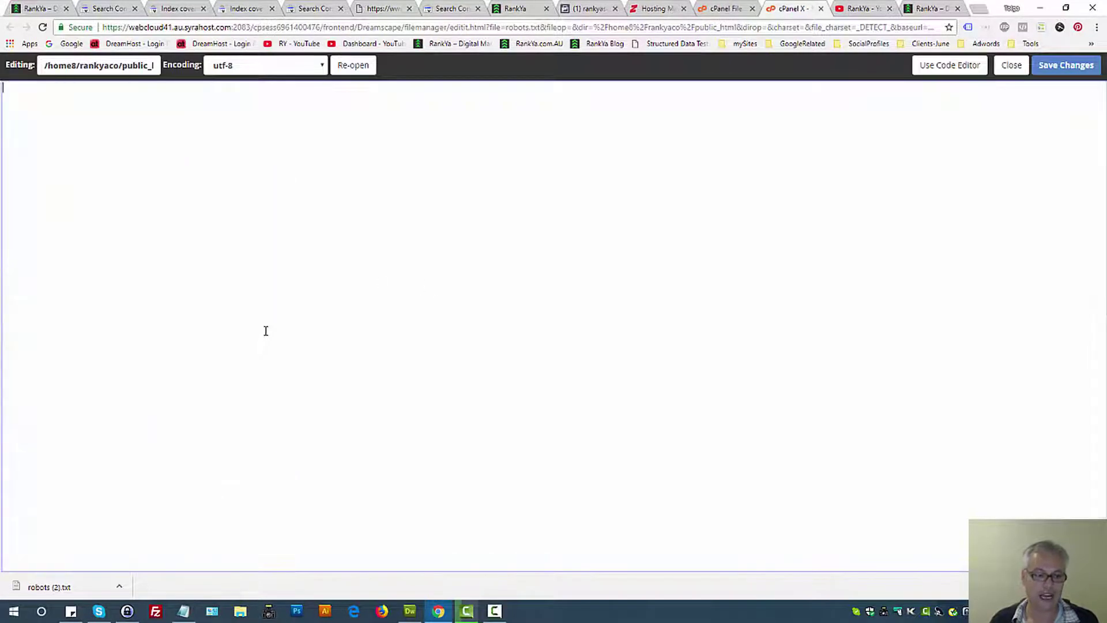
right_click(269, 180)
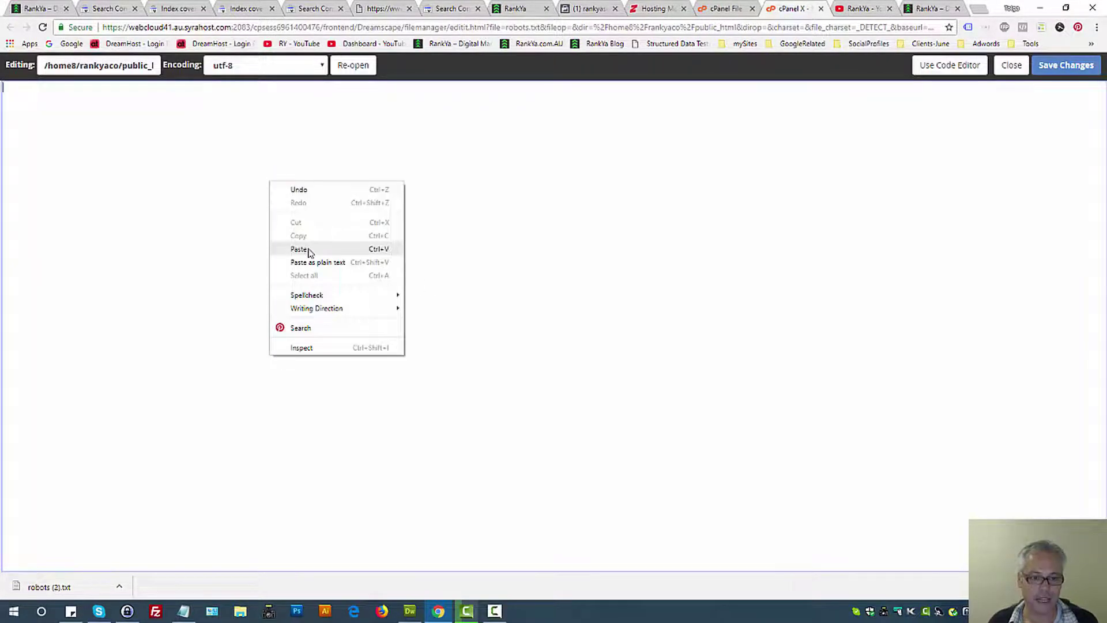
click(306, 247)
click(323, 11)
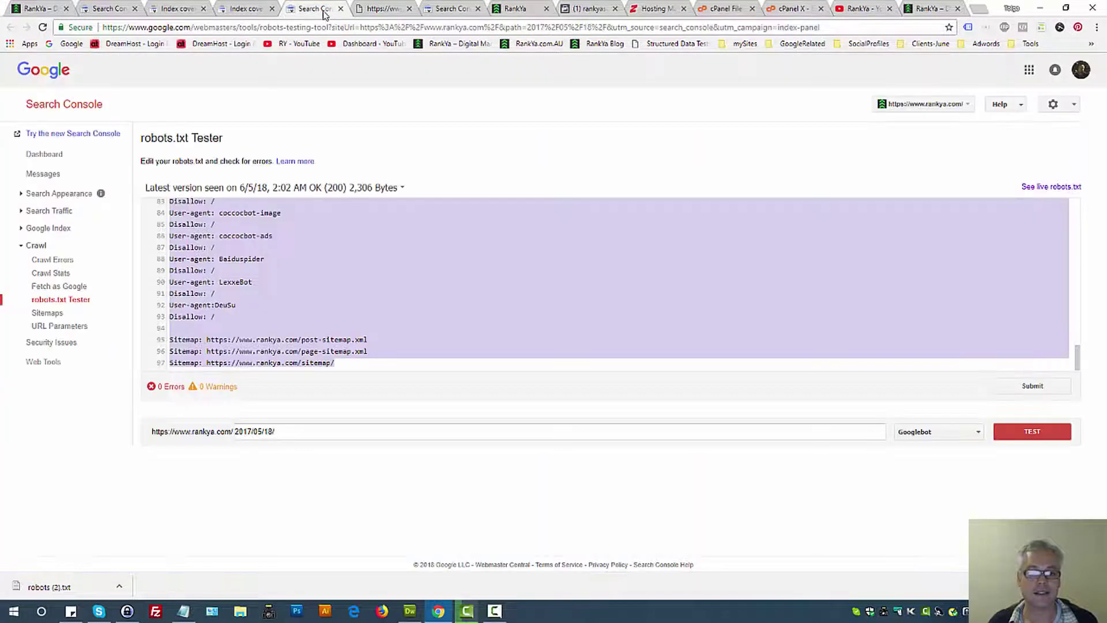
click(300, 282)
click(417, 292)
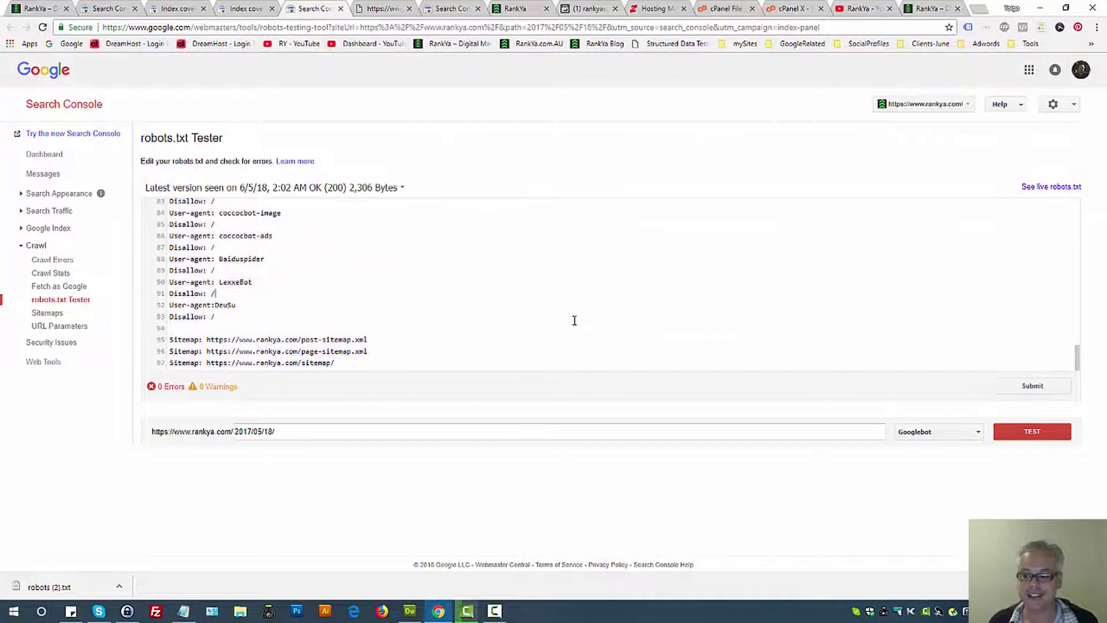
click(1021, 439)
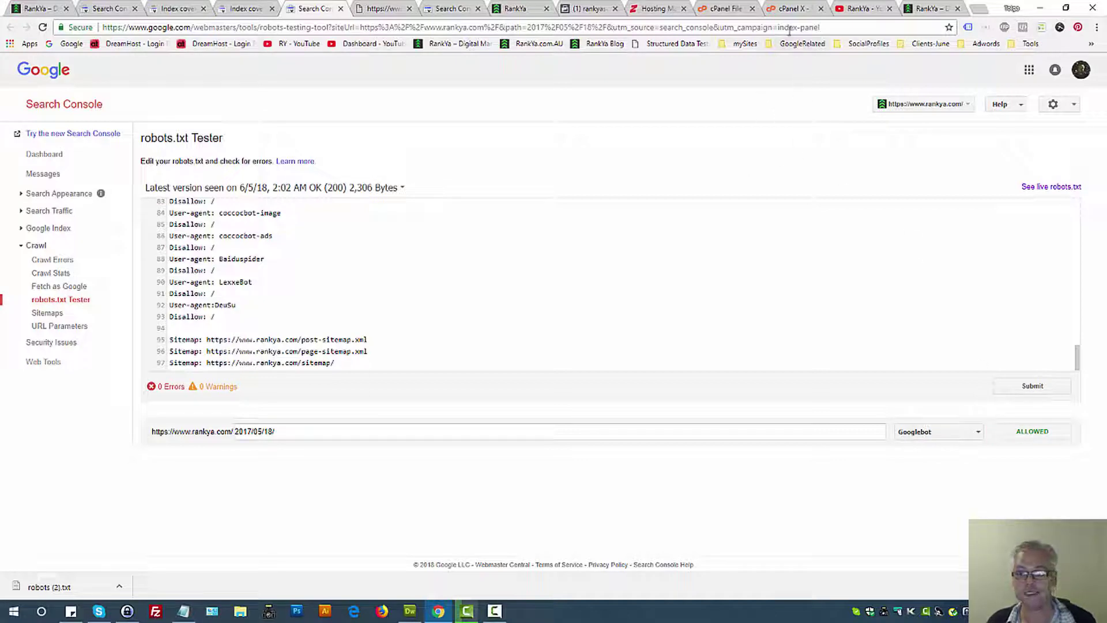
click(791, 9)
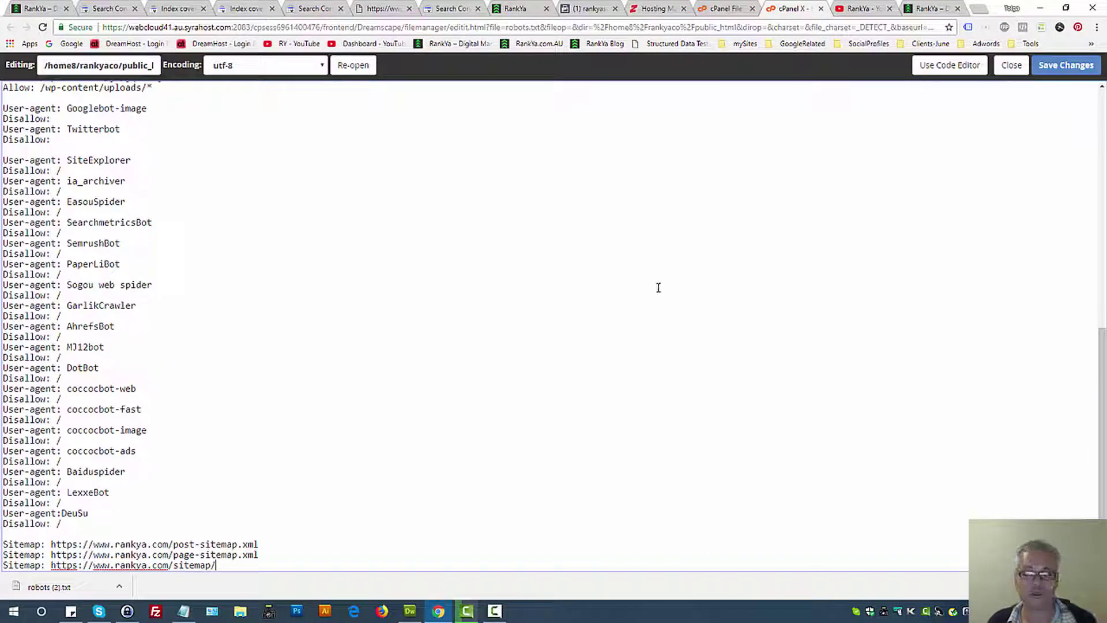
Review the revised robots.txt in cPanel's editor, then return to the Blocked by robots.txt examples.
click(728, 9)
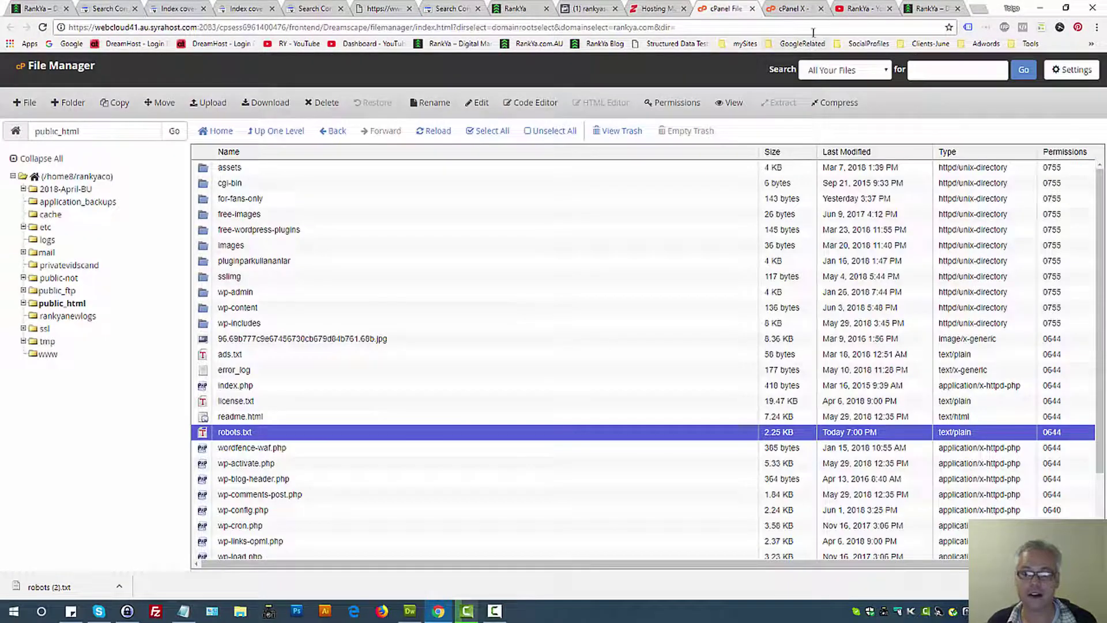
click(795, 9)
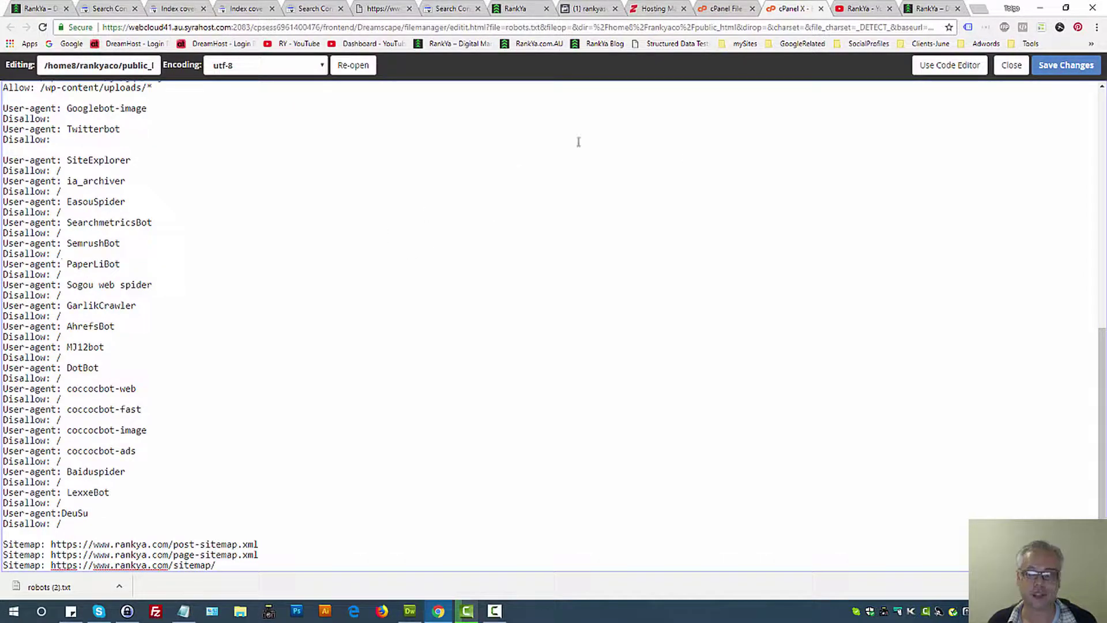
click(308, 11)
click(244, 8)
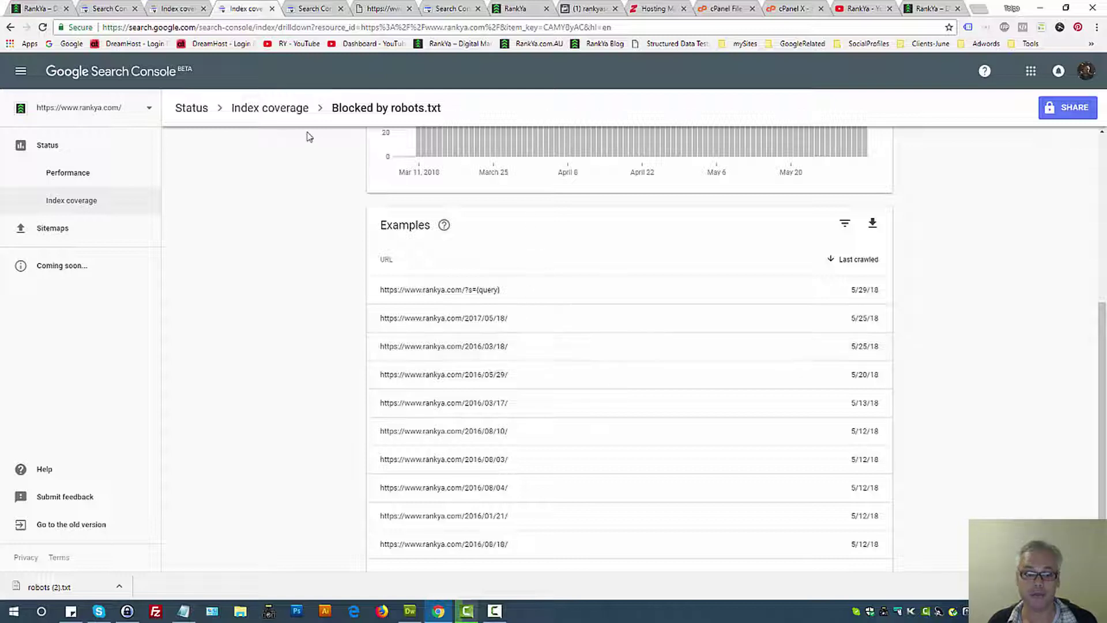
scroll(384, 262, up, 5)
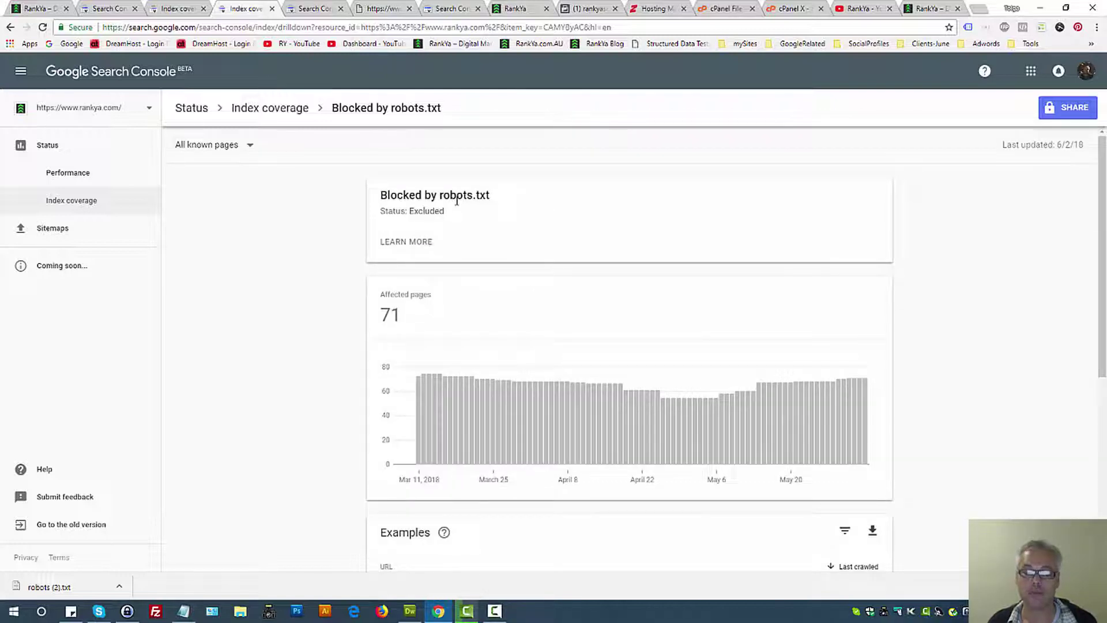
scroll(457, 204, down, 5)
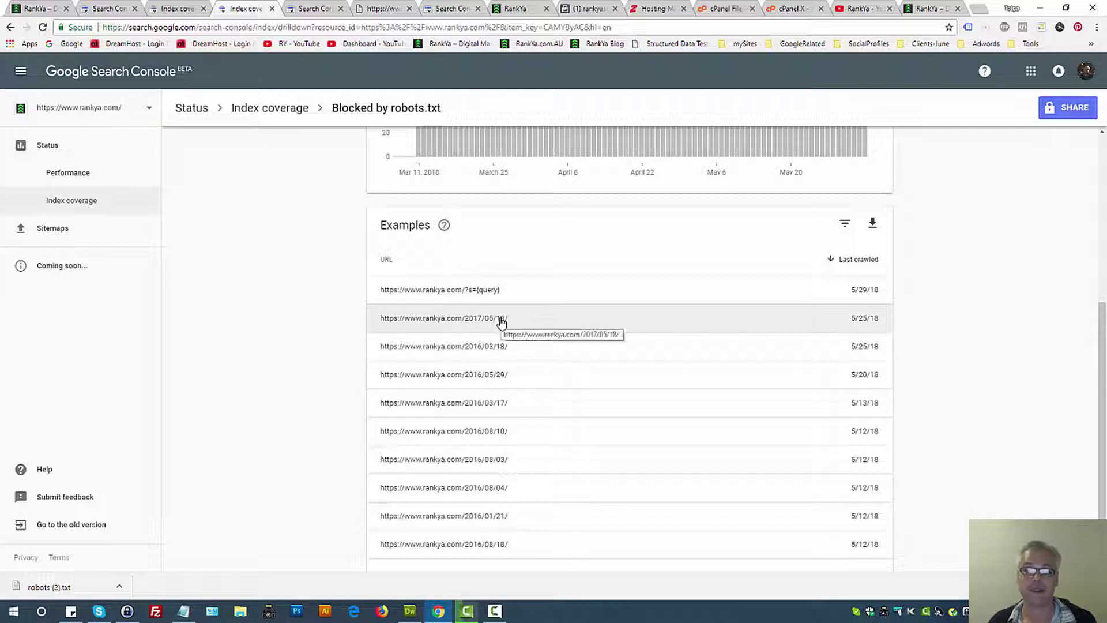
click(401, 12)
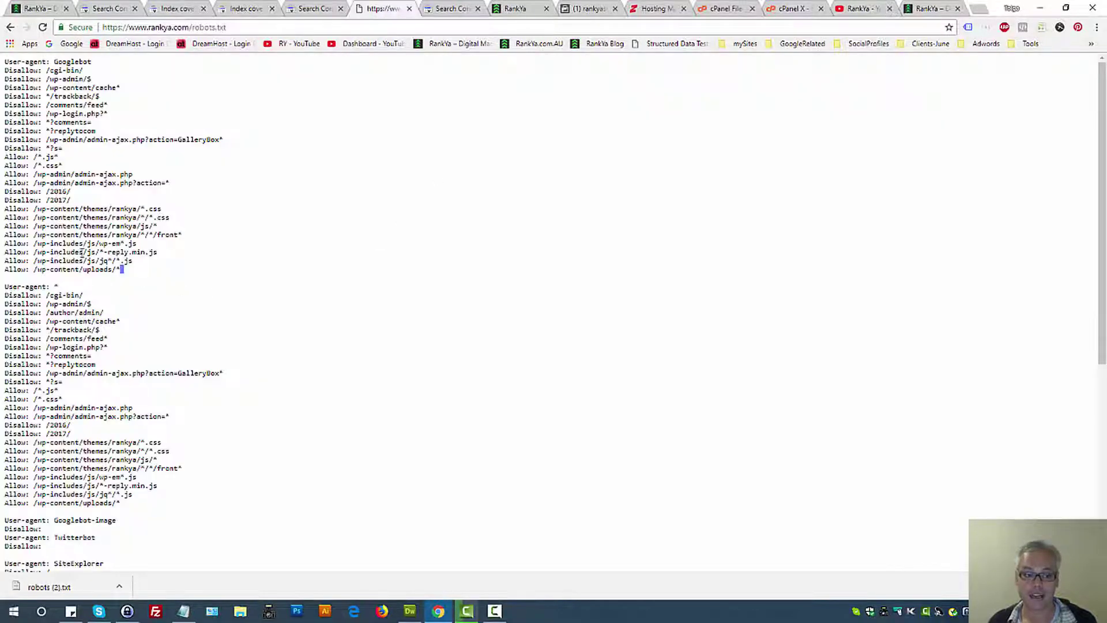
drag(123, 270, 2, 64)
click(223, 134)
click(255, 10)
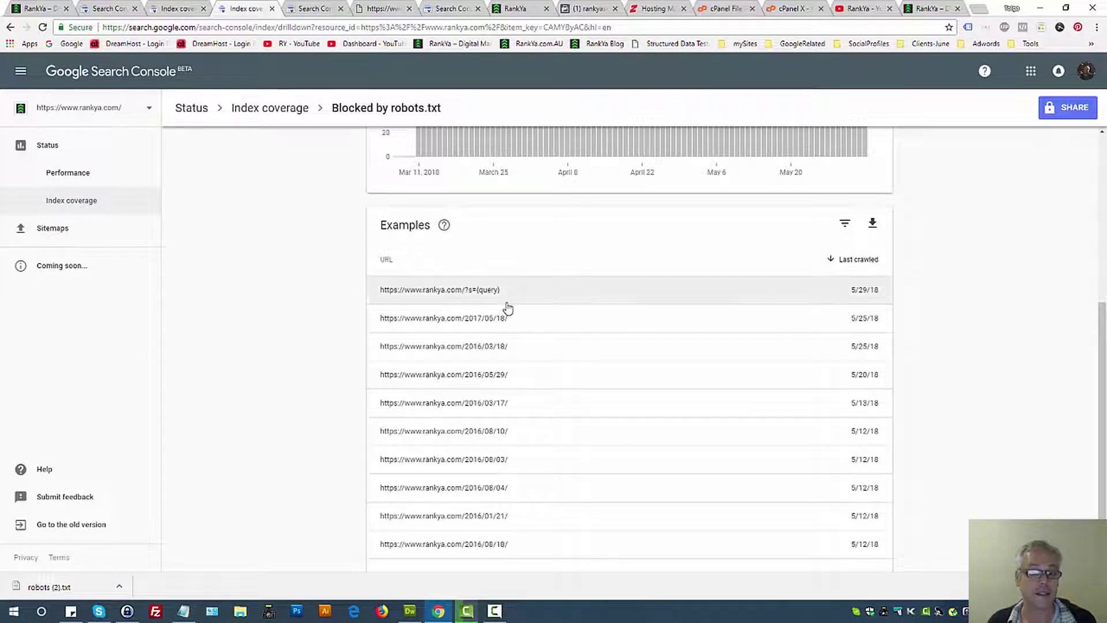
Filter the Blocked by robots.txt report to /page-sitemap.xml, then /post-sitemap.xml, both showing no data.
scroll(498, 308, up, 5)
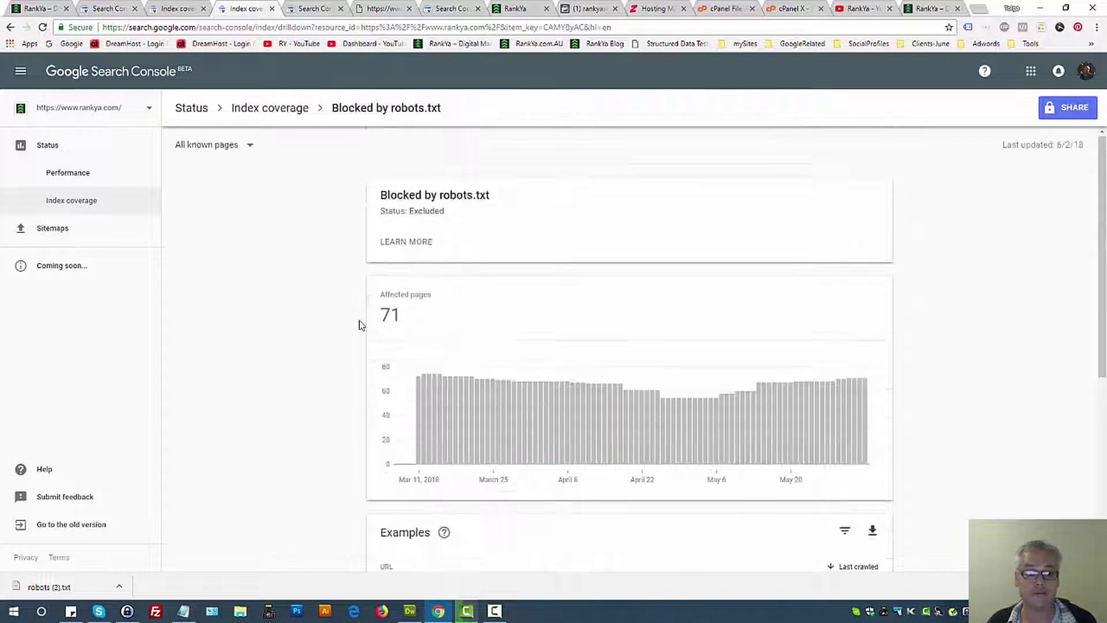
click(255, 154)
click(238, 188)
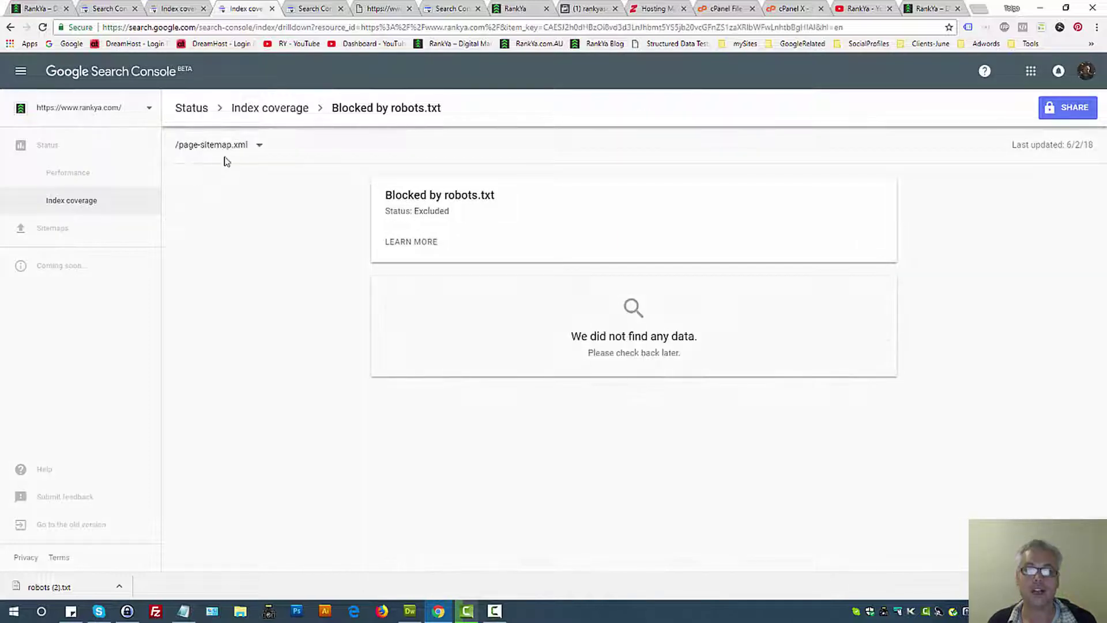
click(244, 149)
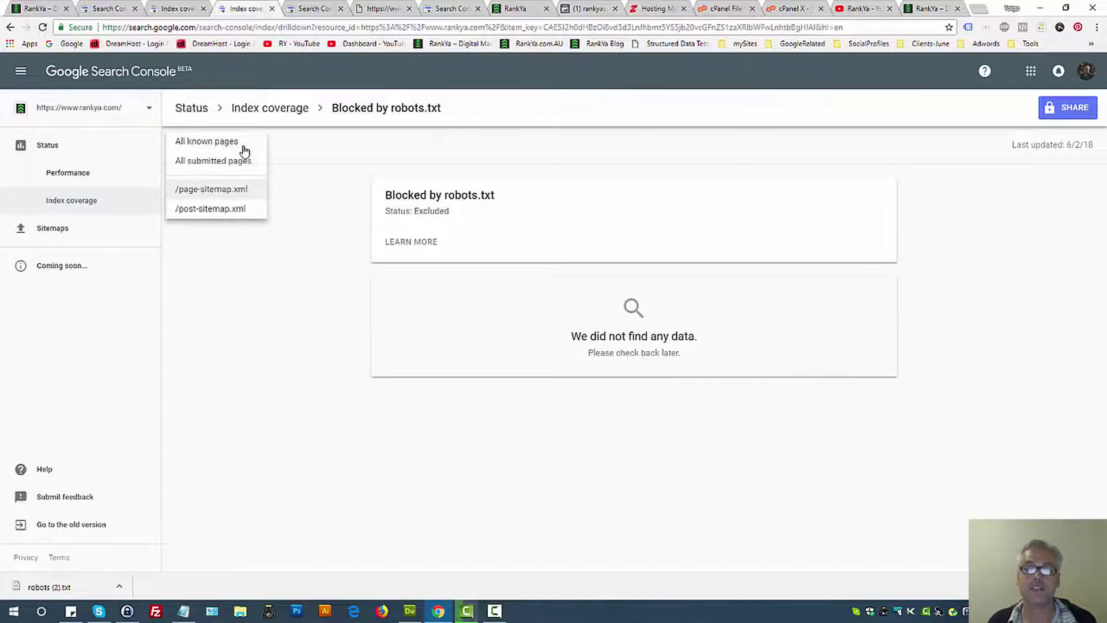
click(217, 210)
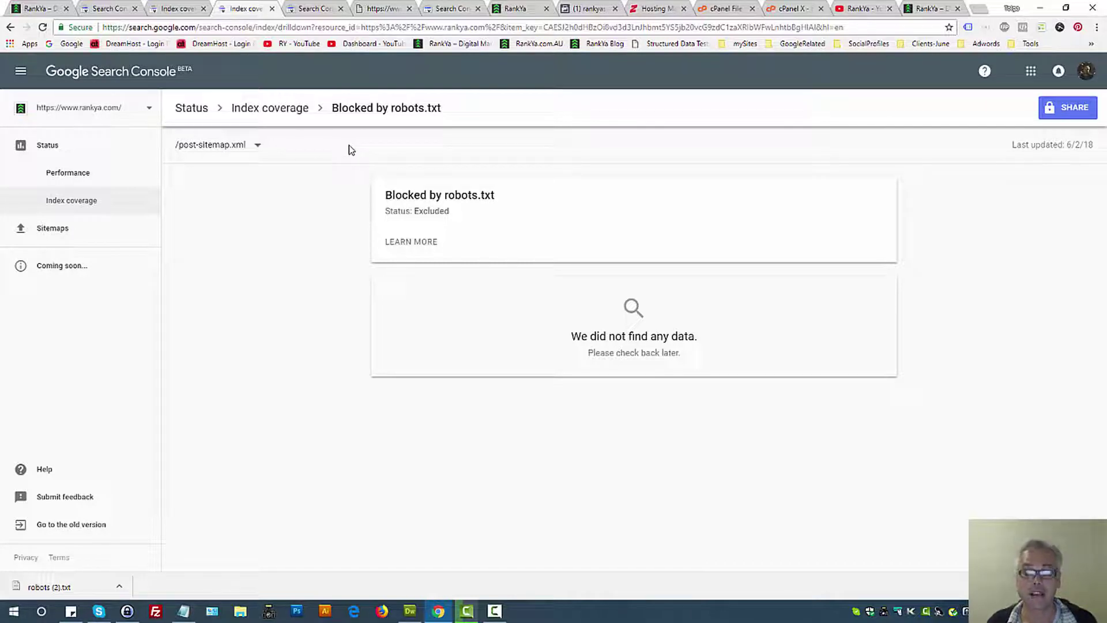
click(309, 6)
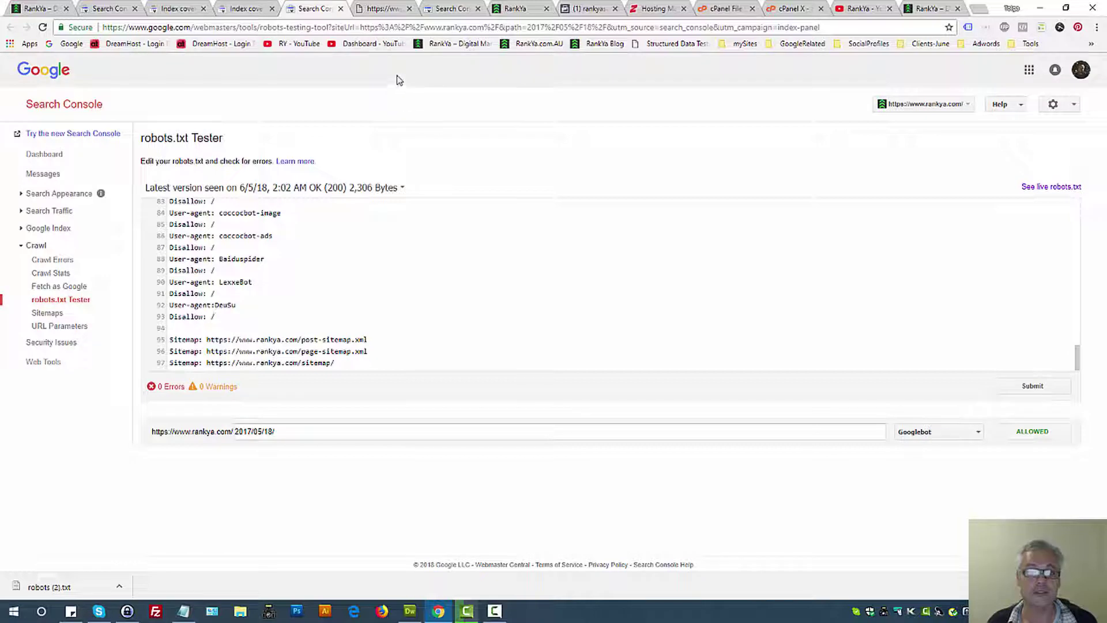
Look over the Googlebot rules in the live robots.txt, then go to the RankYa homepage.
click(374, 12)
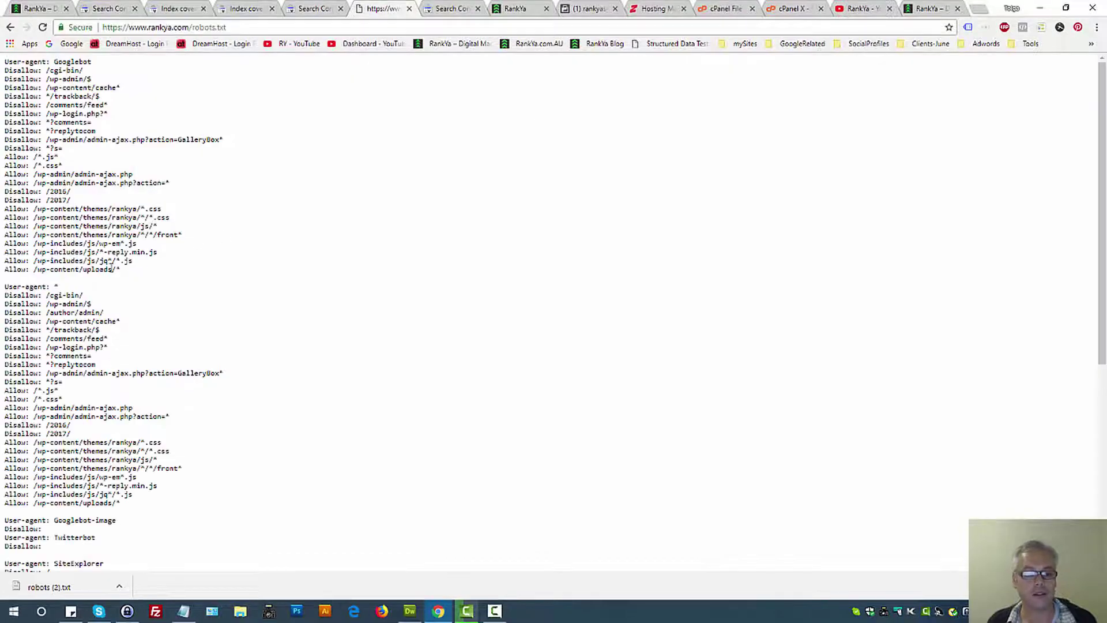
drag(122, 271, 1, 65)
click(333, 162)
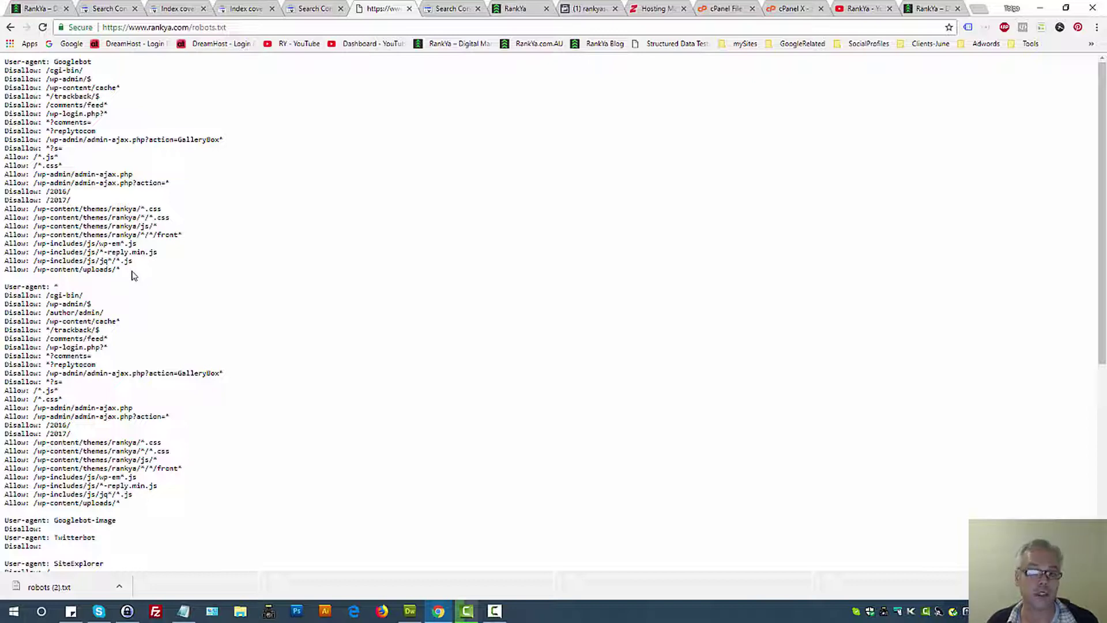
click(515, 8)
Open the Latest Posts article on ranking in Google Local Business Results in a new tab.
mouse_move(818, 131)
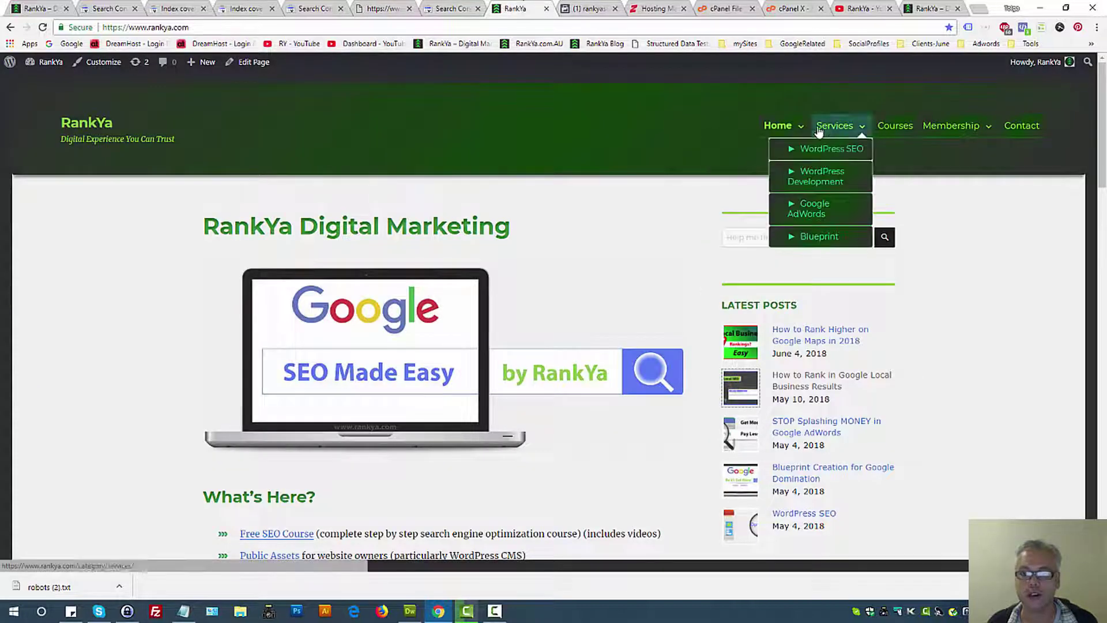
middle_click(814, 385)
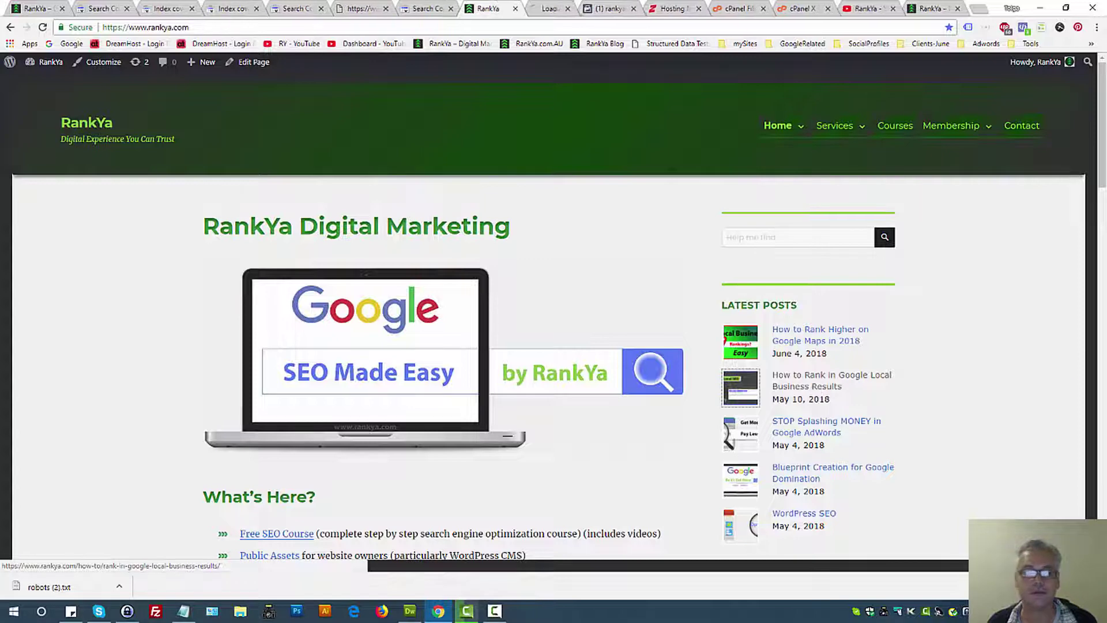
click(527, 8)
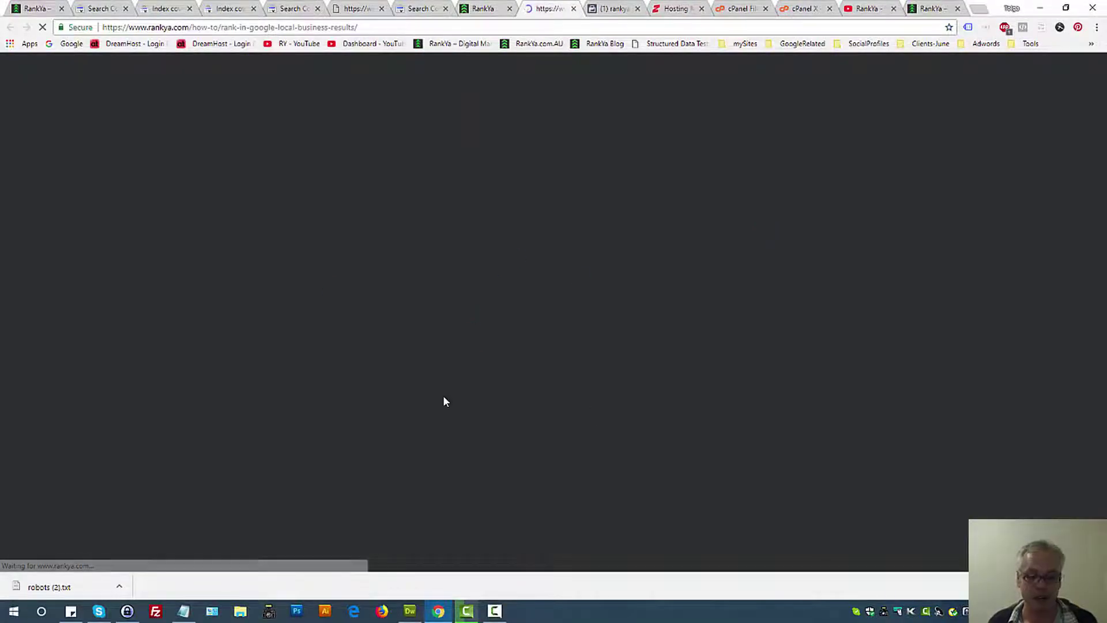
scroll(296, 375, down, 5)
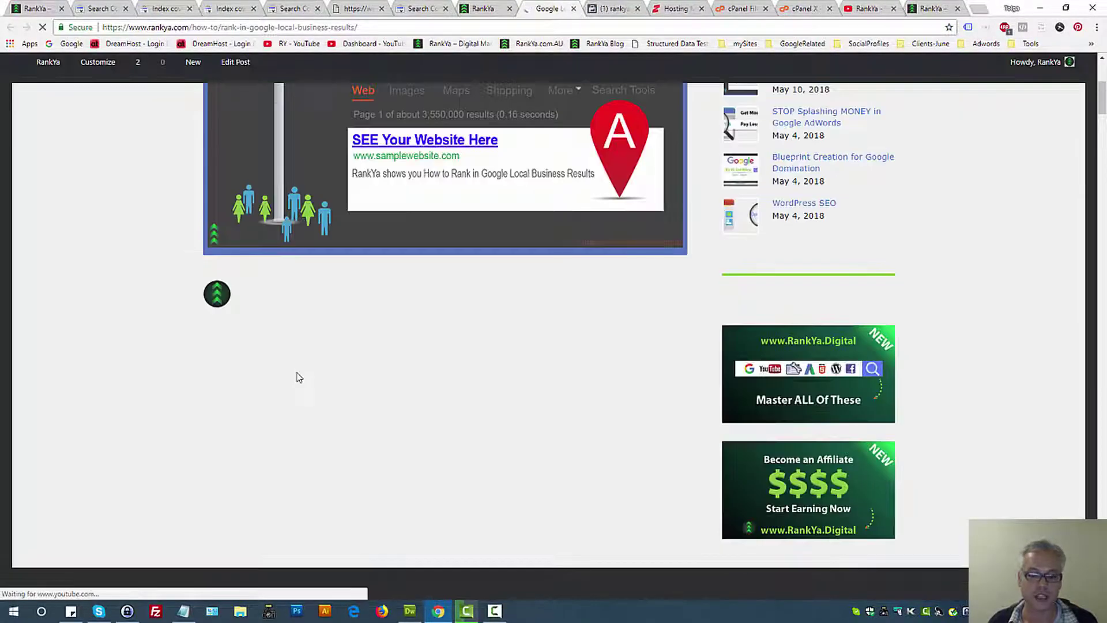
scroll(277, 439, up, 3)
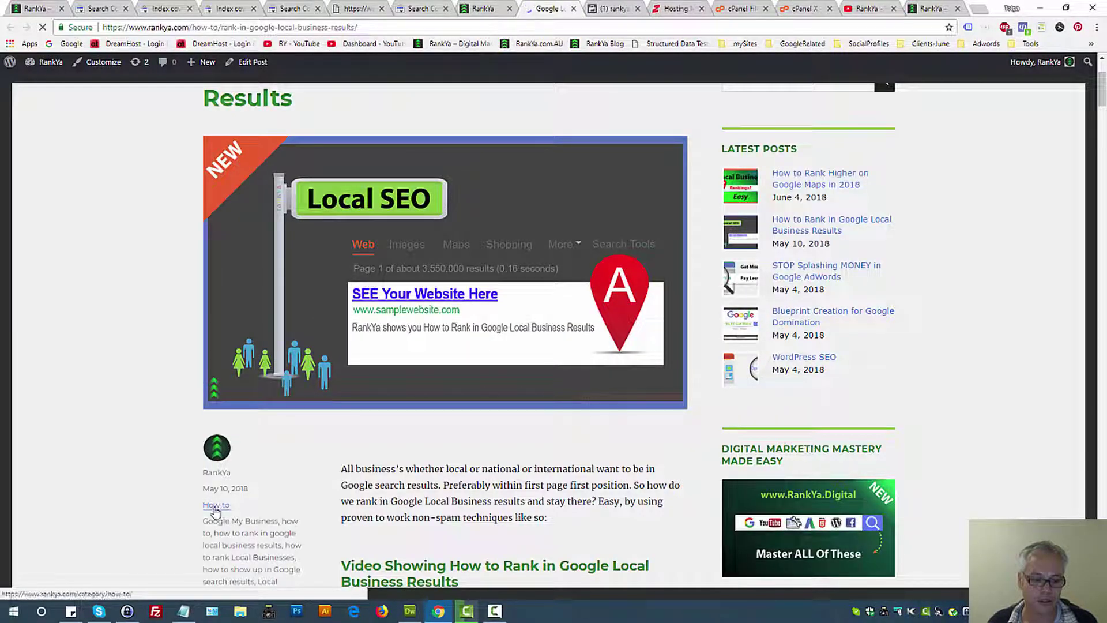
scroll(215, 512, down, 3)
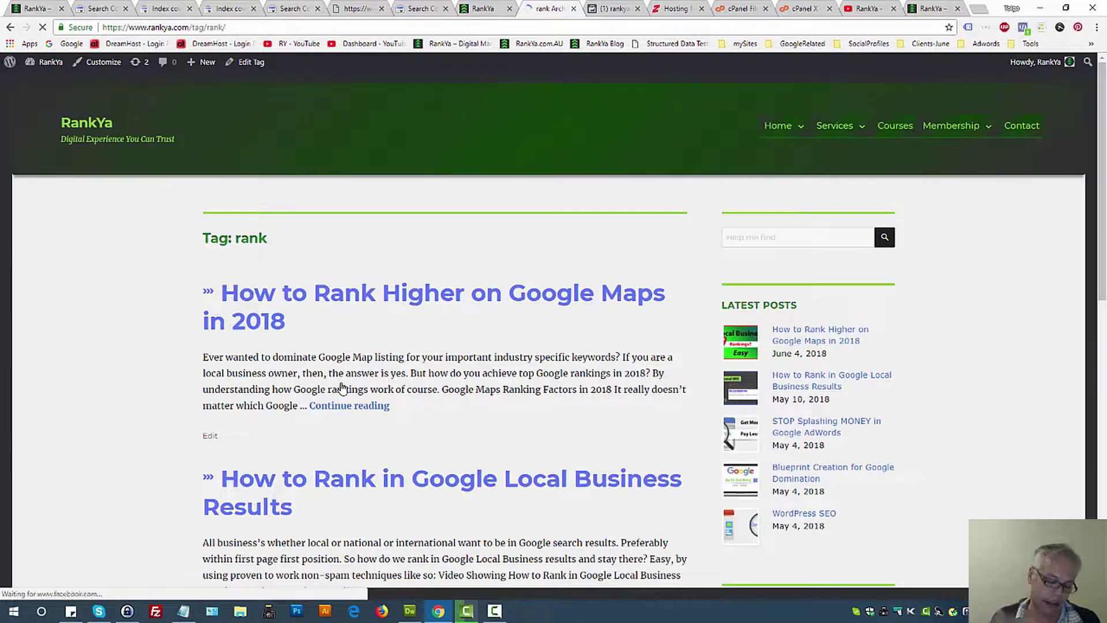
View the rank tag page's source with Ctrl+U and search it for 'robots'.
key(ctrl+u)
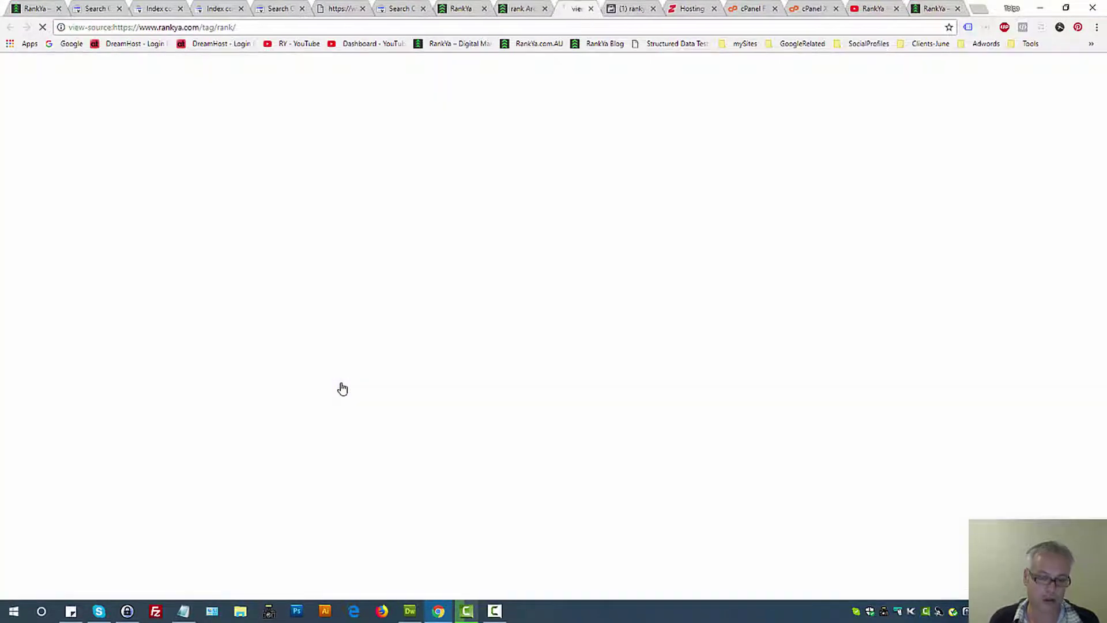
key(ctrl+f)
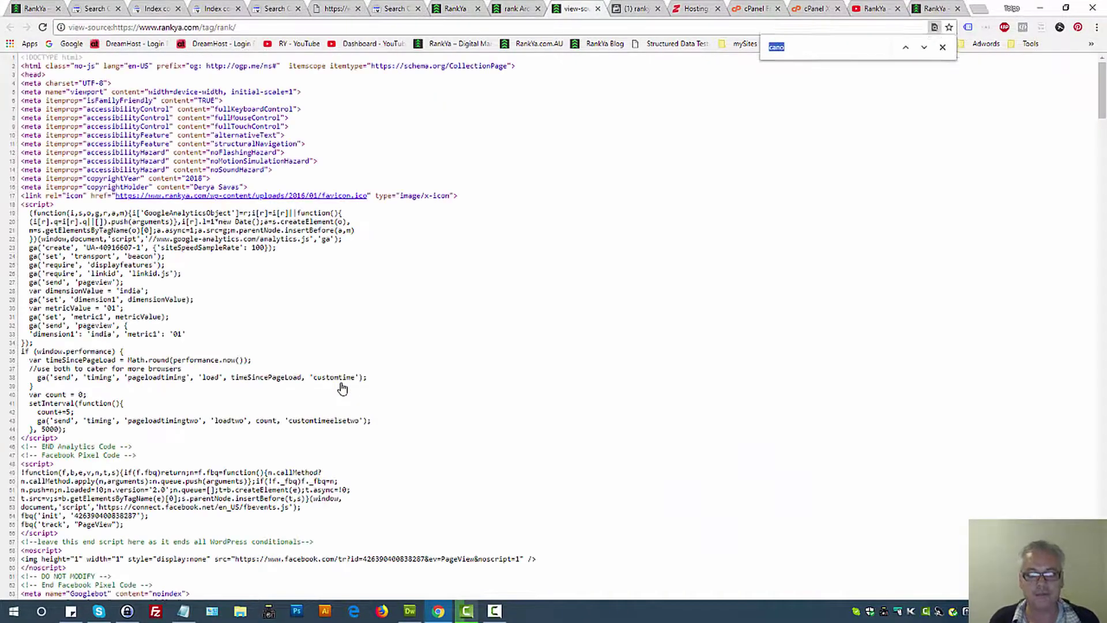
text(robots)
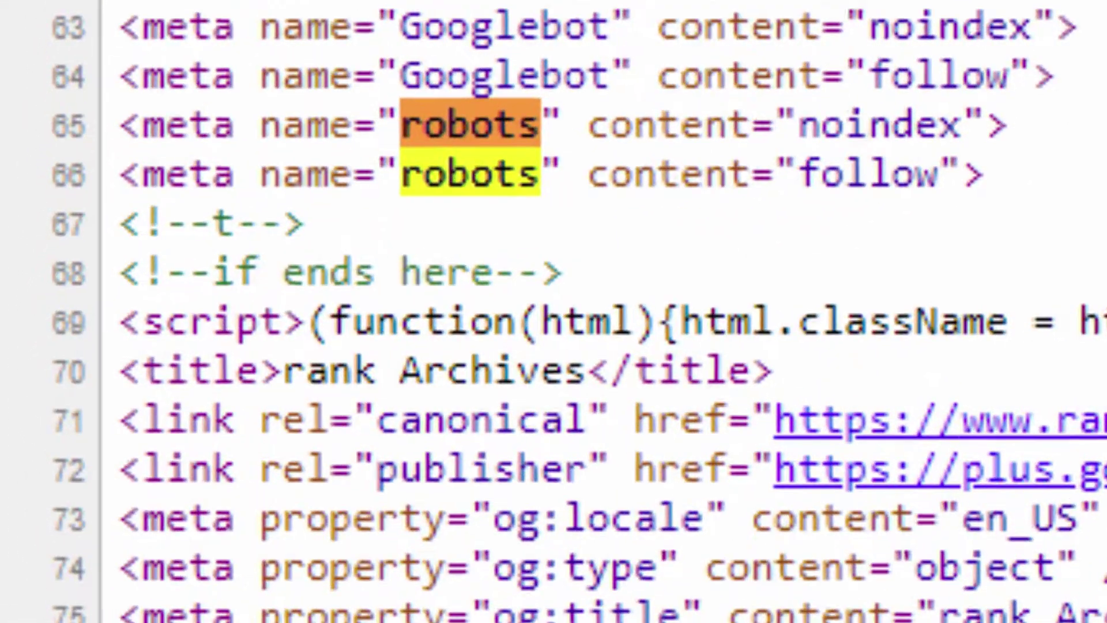
key(Escape)
Highlight line 65's <meta name="robots" content="noindex"> tag to confirm the noindex setting.
triple_click(781, 128)
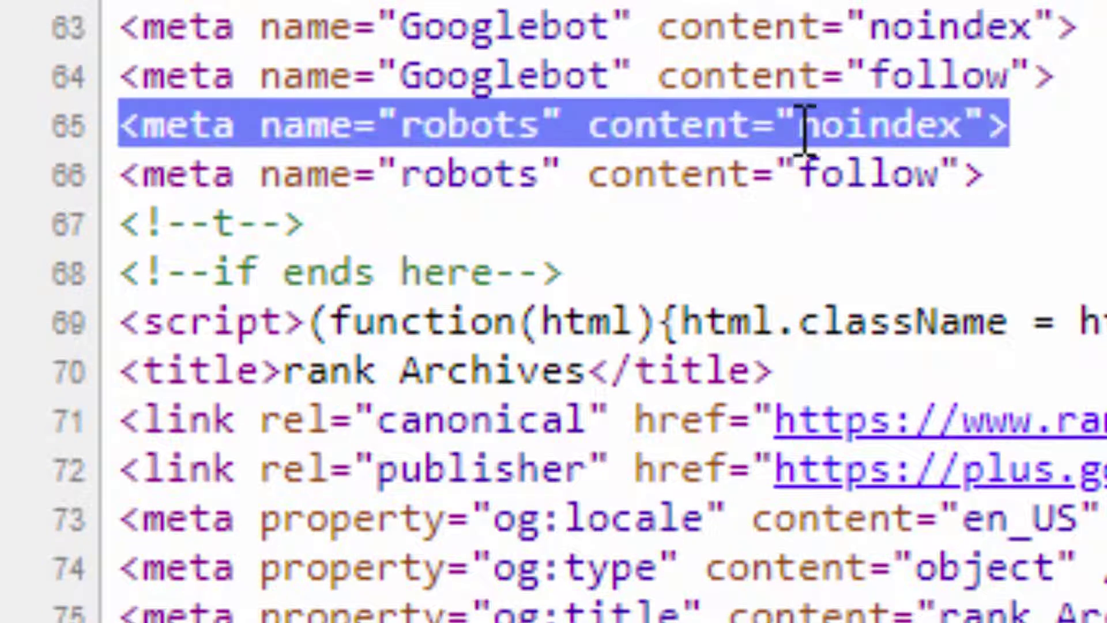
click(1050, 138)
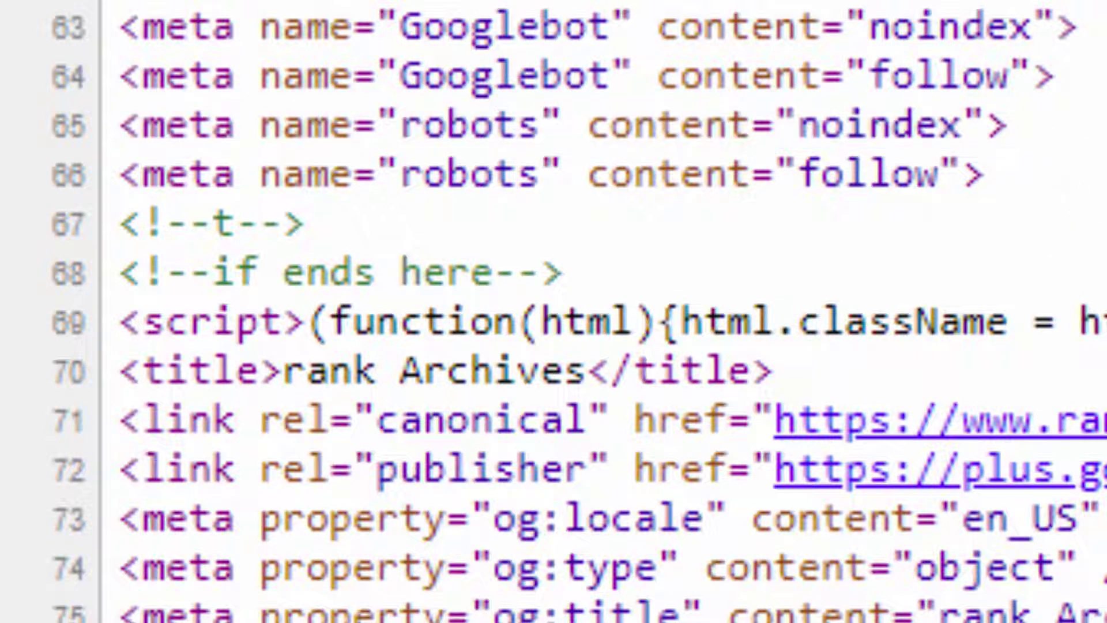
drag(1058, 134, 138, 118)
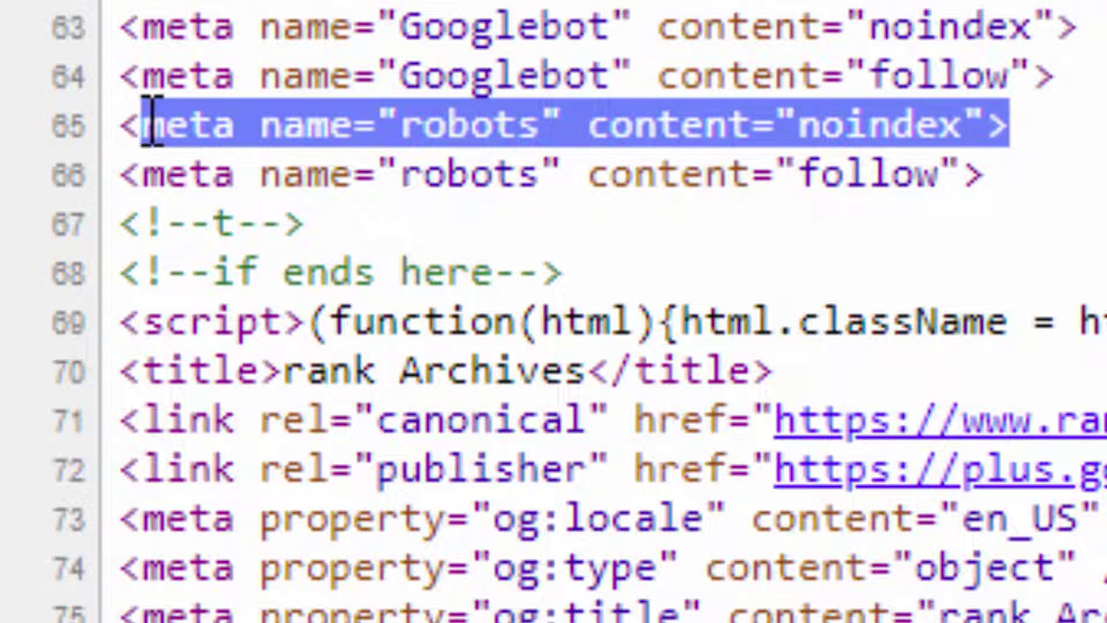
triple_click(891, 129)
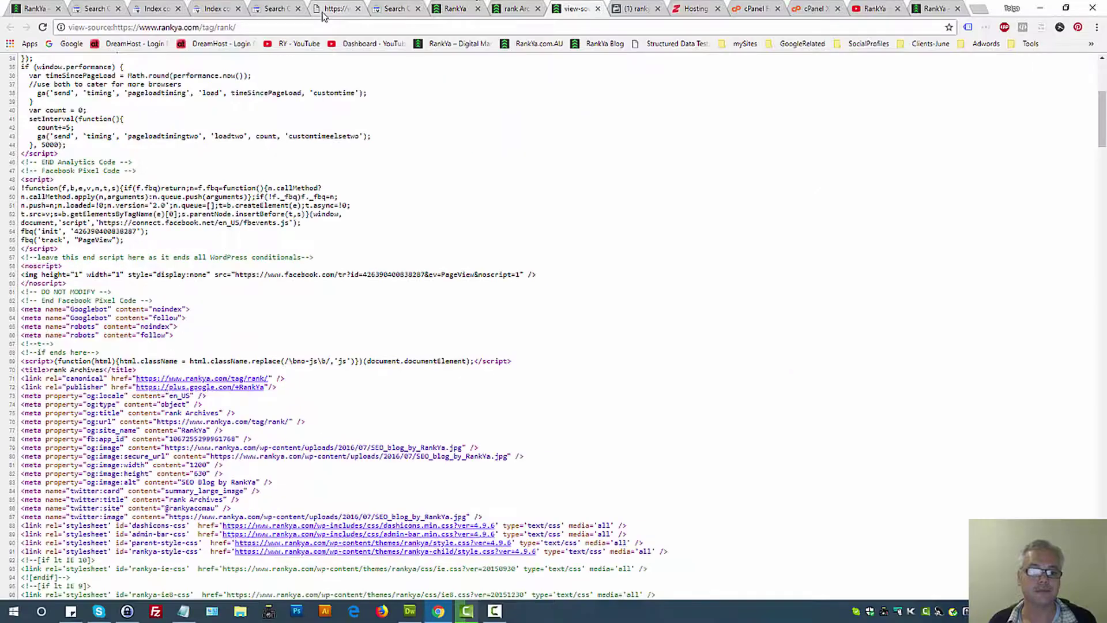
double_click(152, 326)
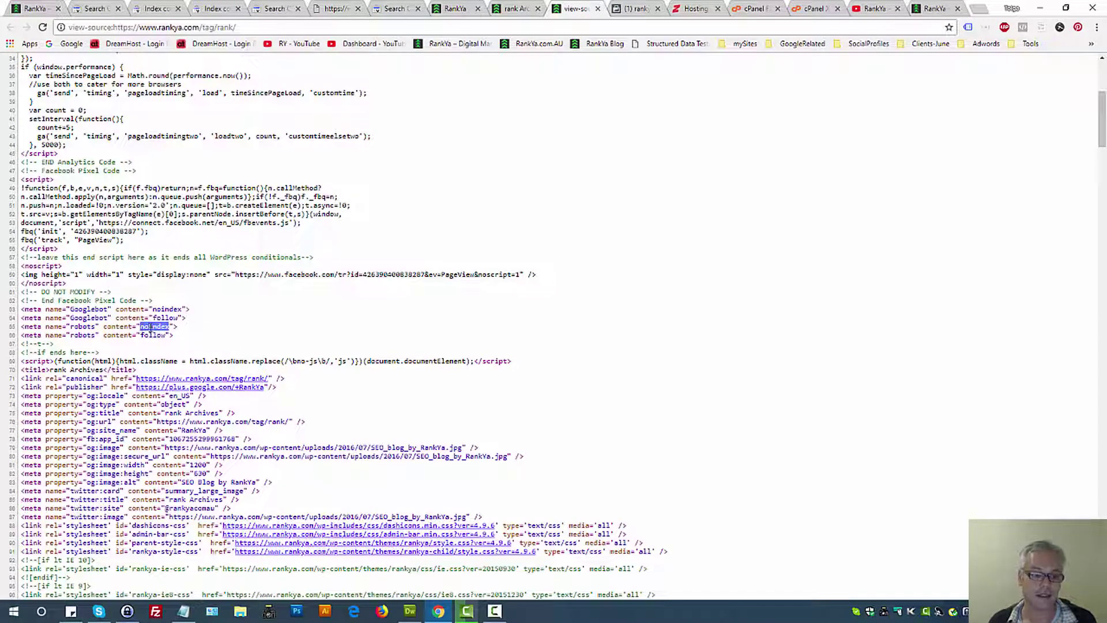
triple_click(151, 327)
click(151, 327)
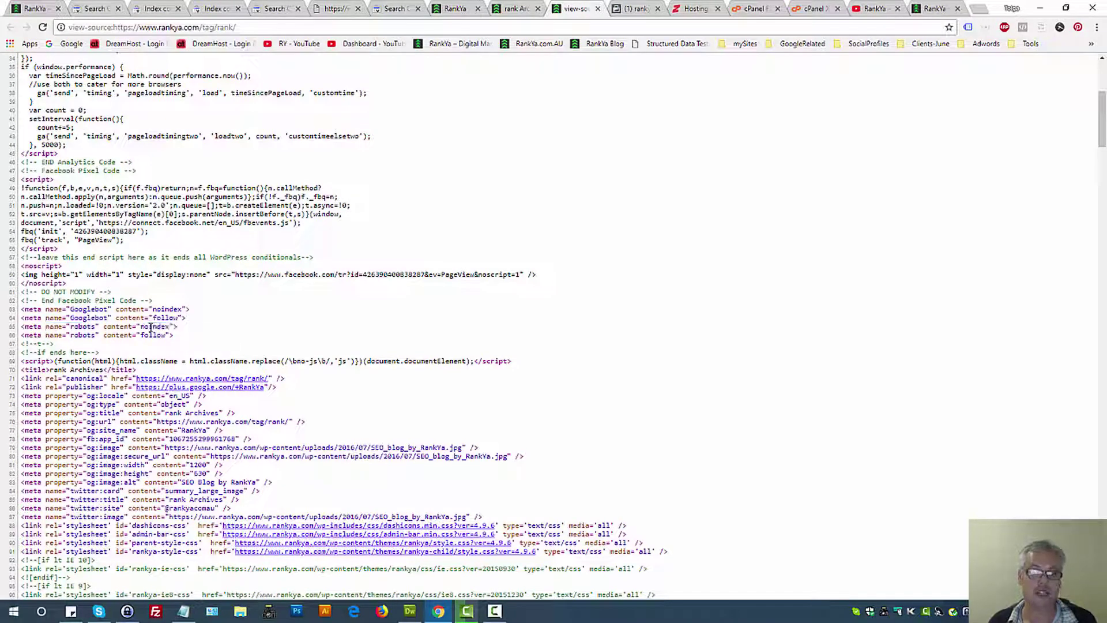
triple_click(151, 327)
click(249, 322)
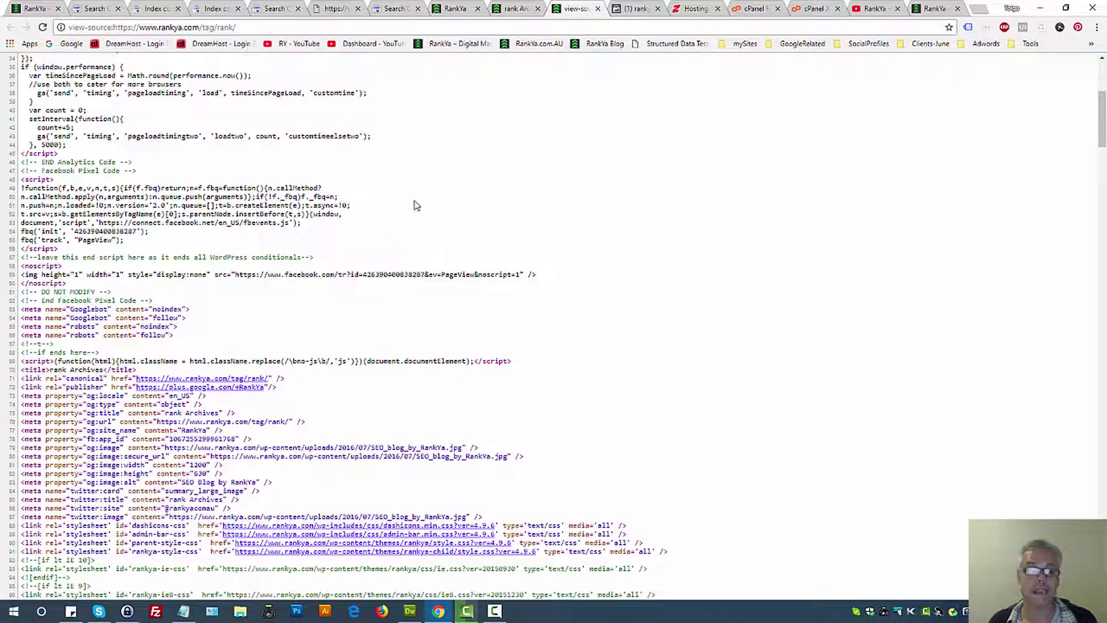
Review the Googlebot rules block in the live robots.txt, then return to the Tester.
click(336, 9)
drag(139, 272, 2, 53)
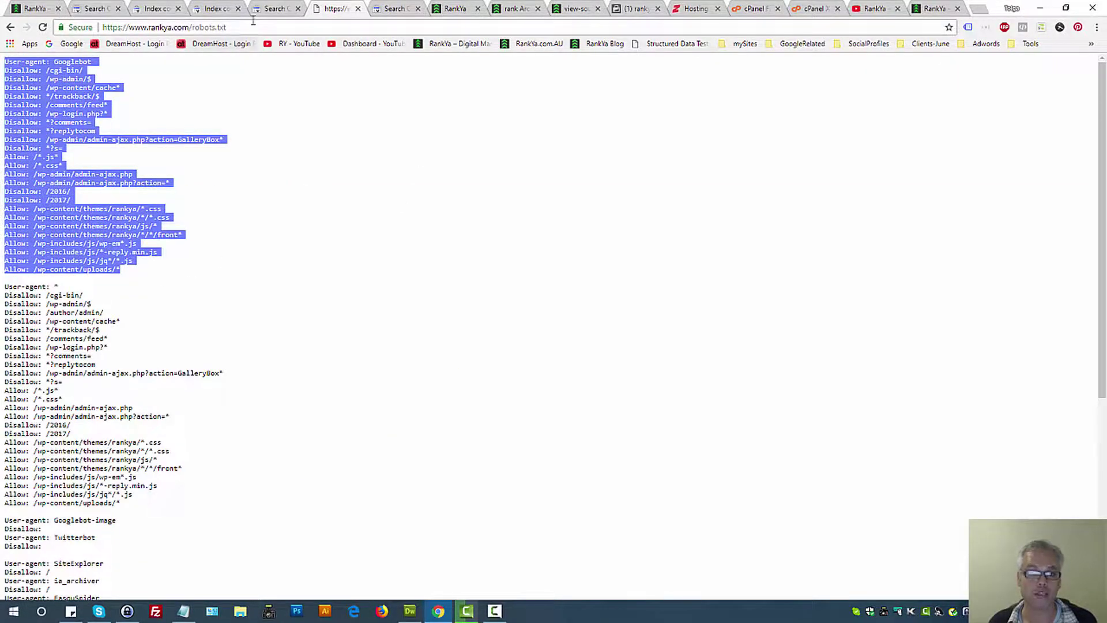
click(270, 9)
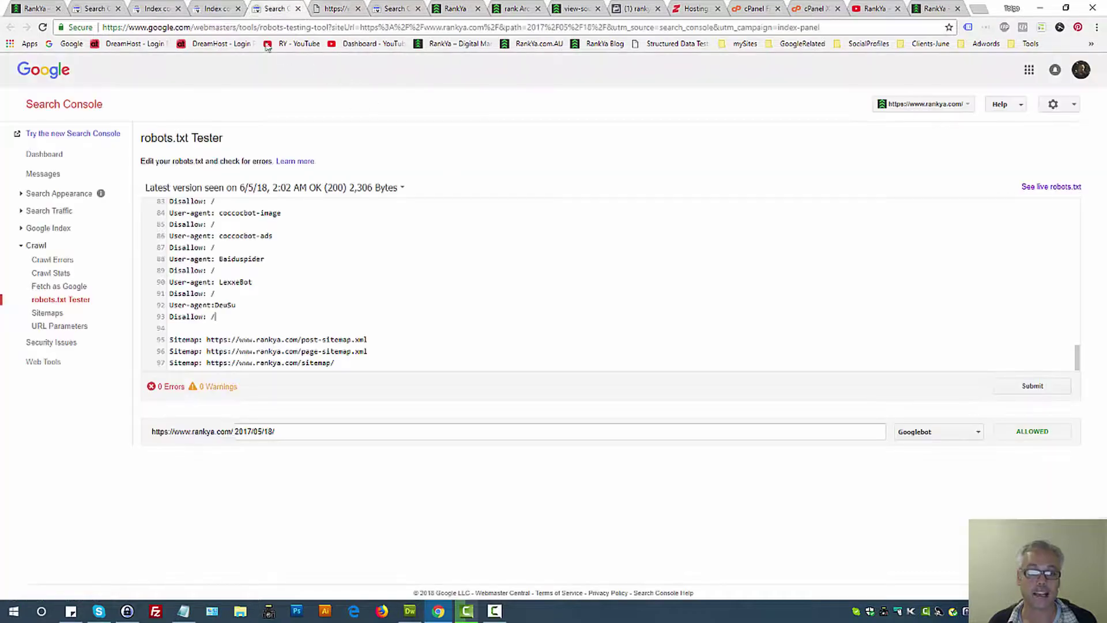
Show the Blocked by robots.txt report for All known pages, listing 71 affected pages.
click(223, 13)
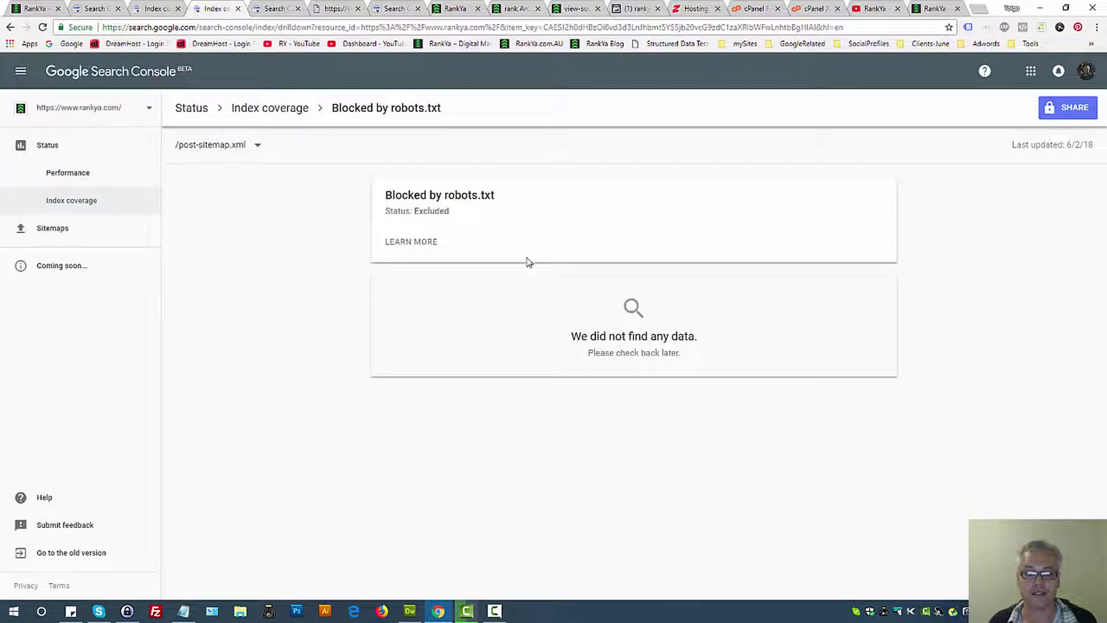
click(261, 149)
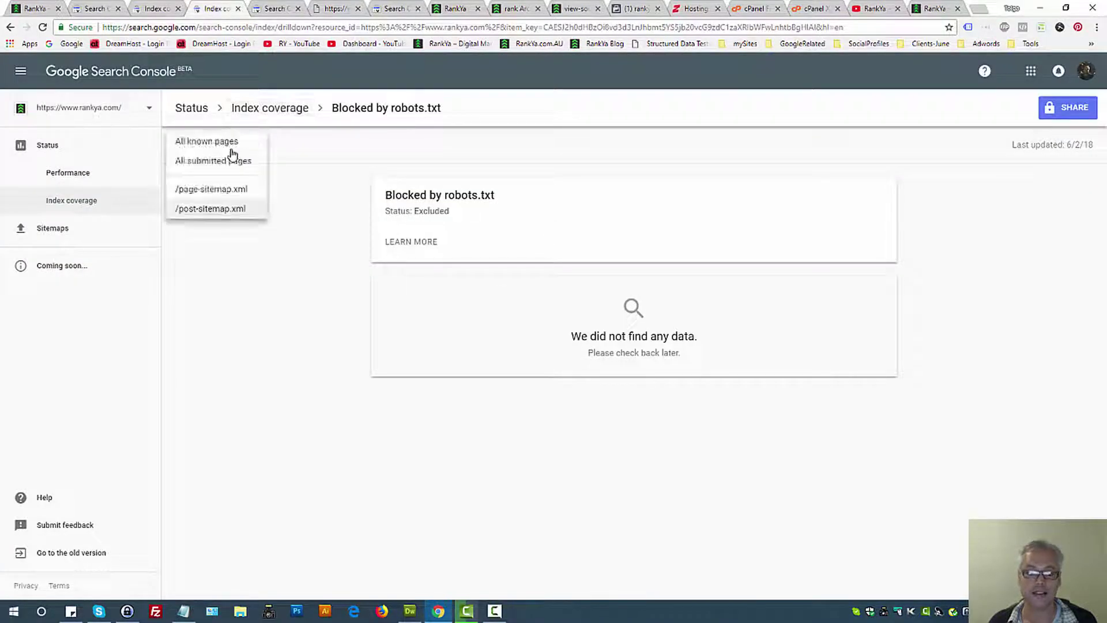
click(228, 142)
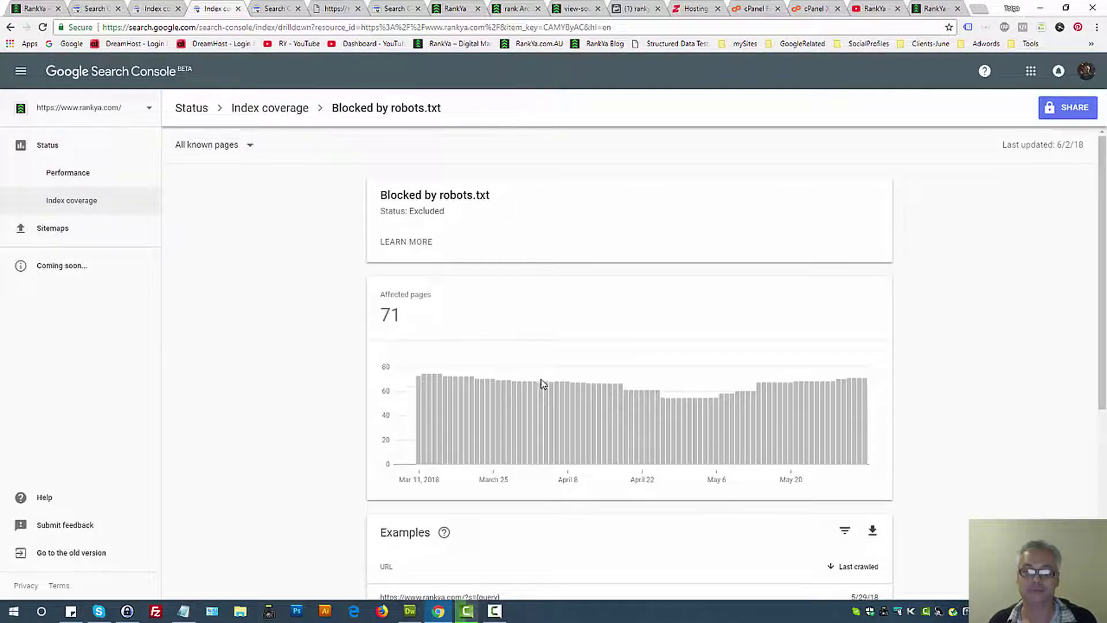
scroll(529, 447, down, 5)
scroll(455, 360, up, 5)
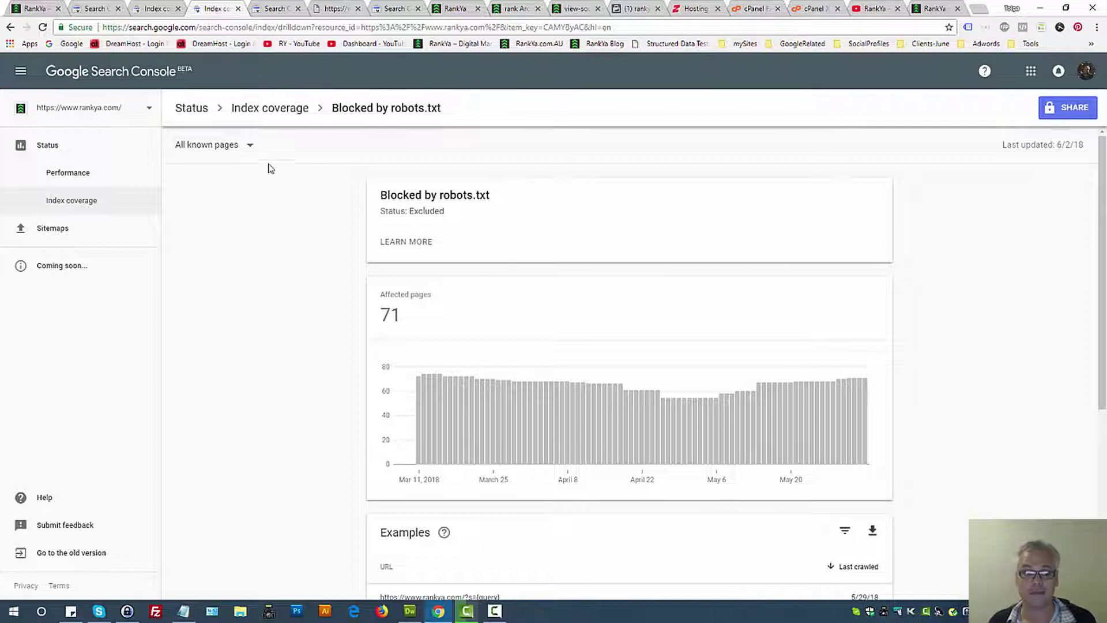
click(248, 145)
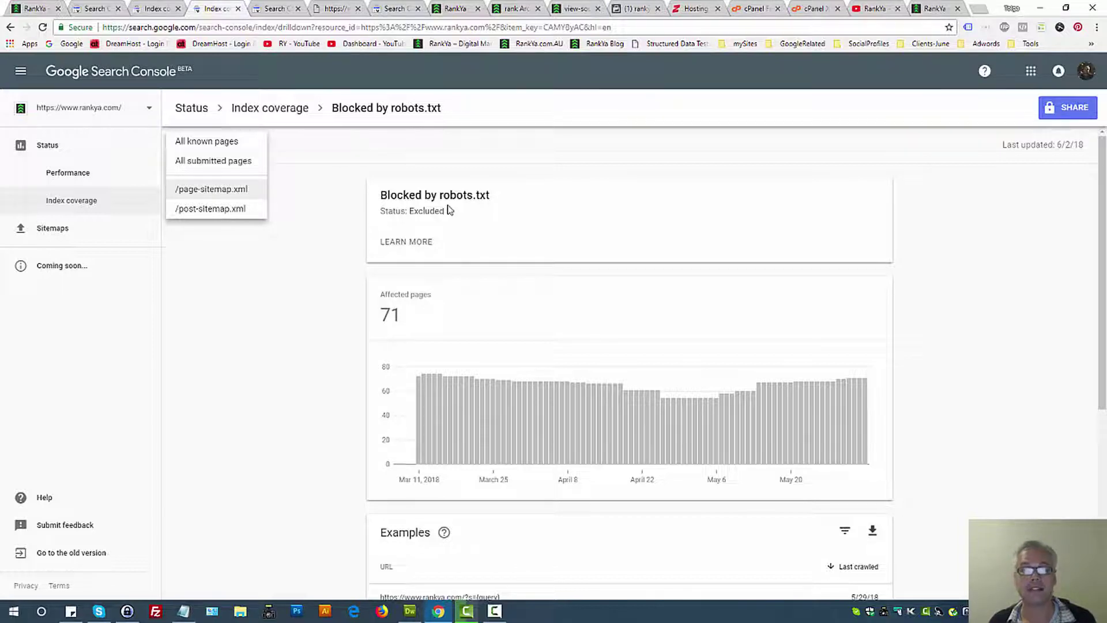
click(374, 245)
click(875, 9)
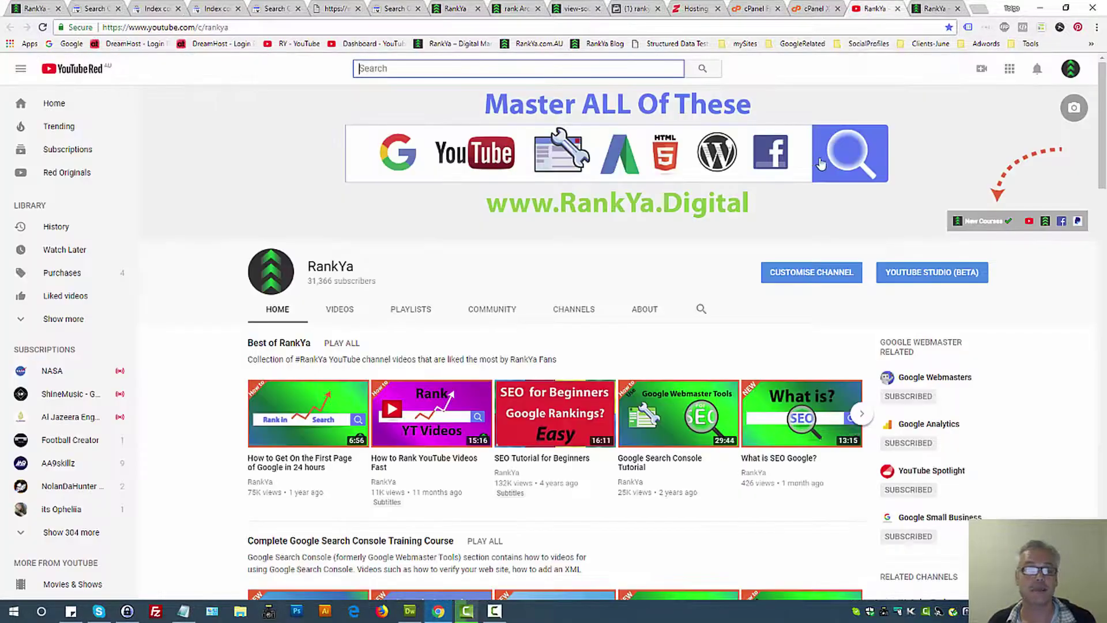